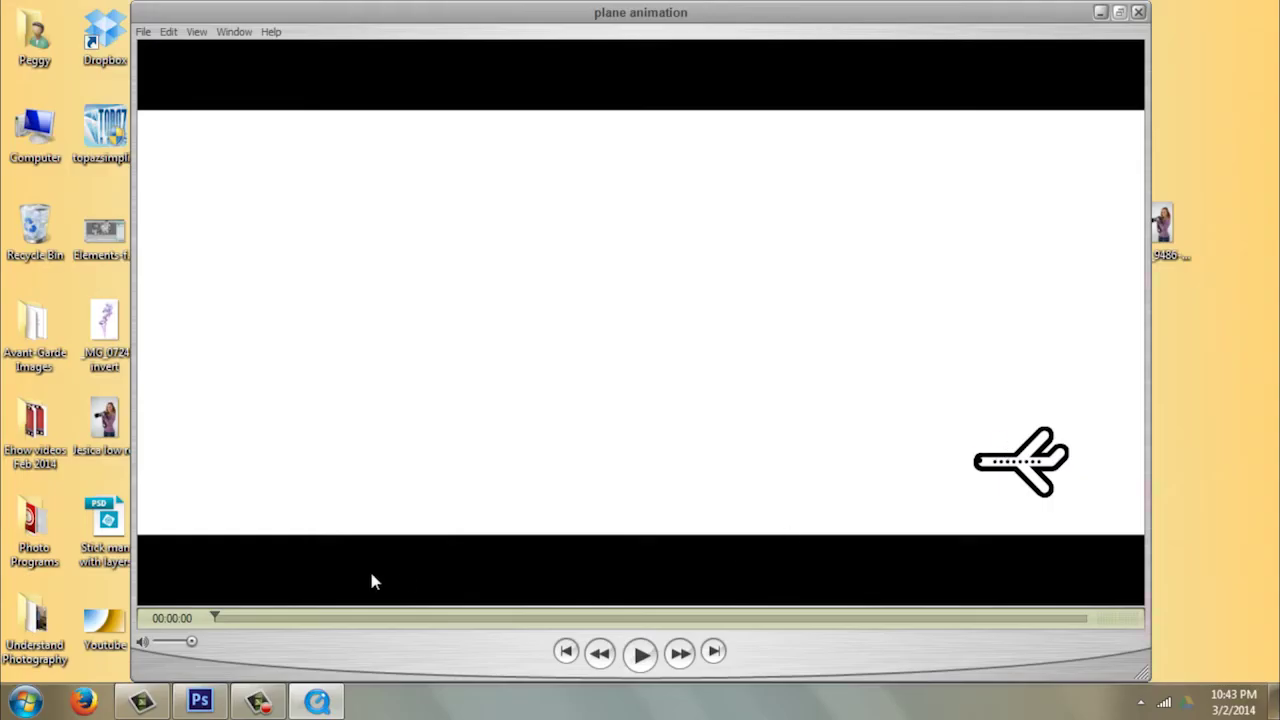
Step: Start playback of the plane animation clip in QuickTime Player
{"action": "left_click", "coordinate": [640, 653]}
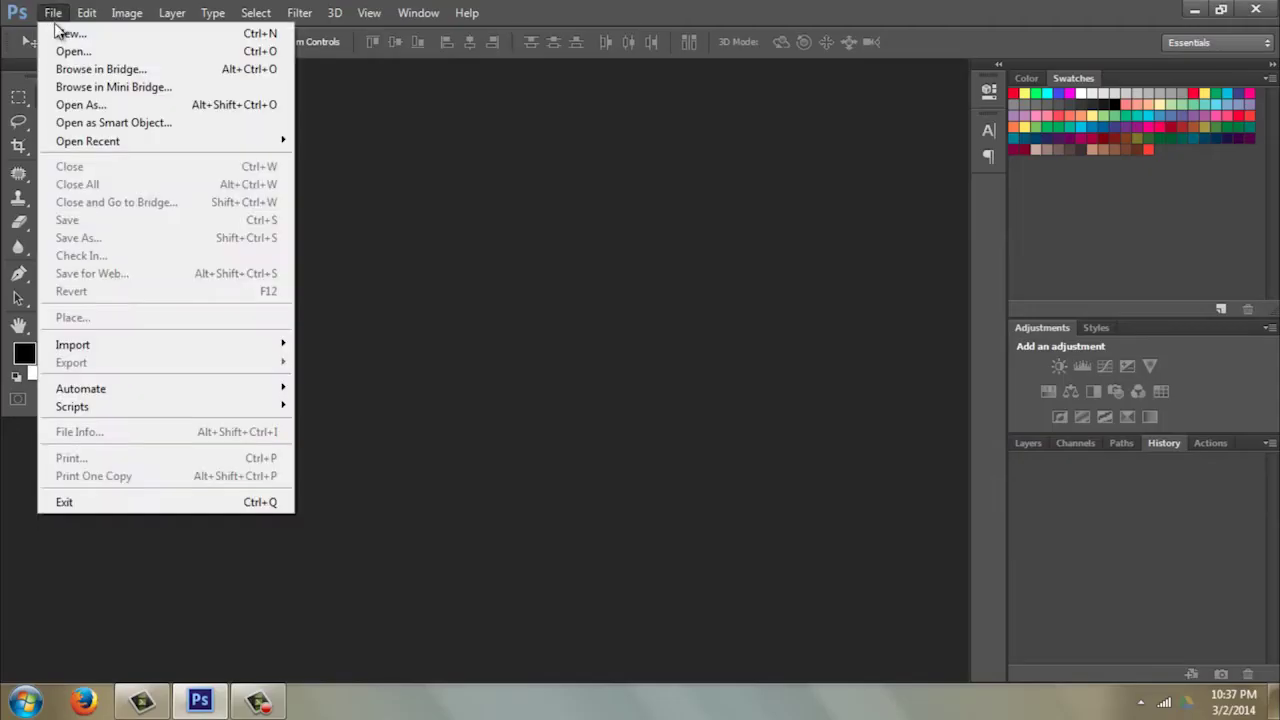
Step: Create a new Film & Video document at HDV 1080p/29.97 with width set to 1920 pixels
{"action": "left_click", "coordinate": [63, 32]}
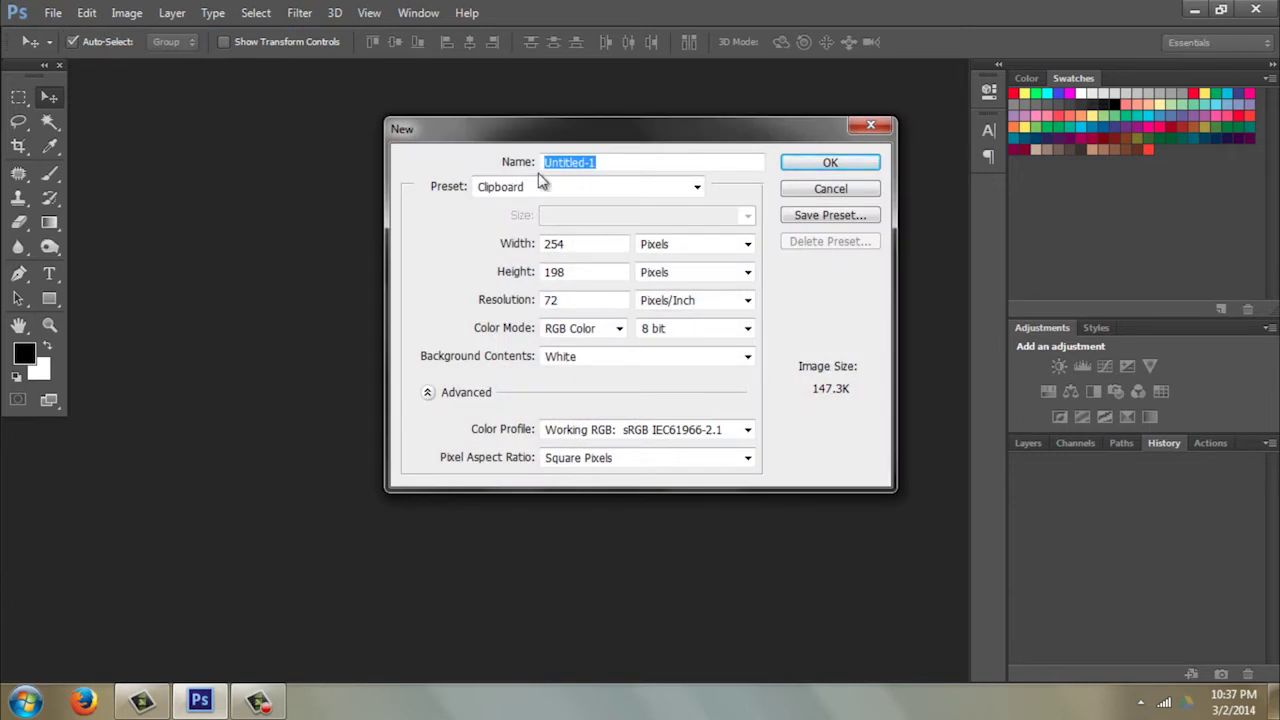
{"action": "left_click", "coordinate": [697, 190]}
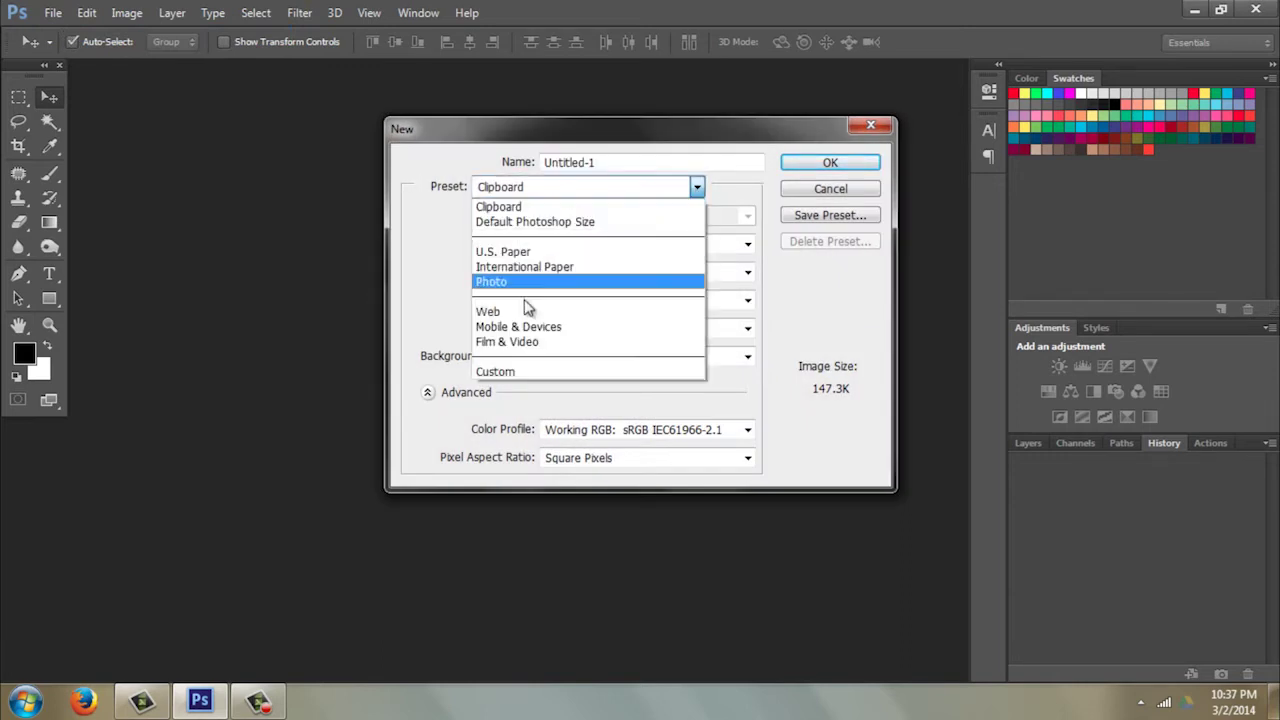
{"action": "left_click", "coordinate": [522, 342]}
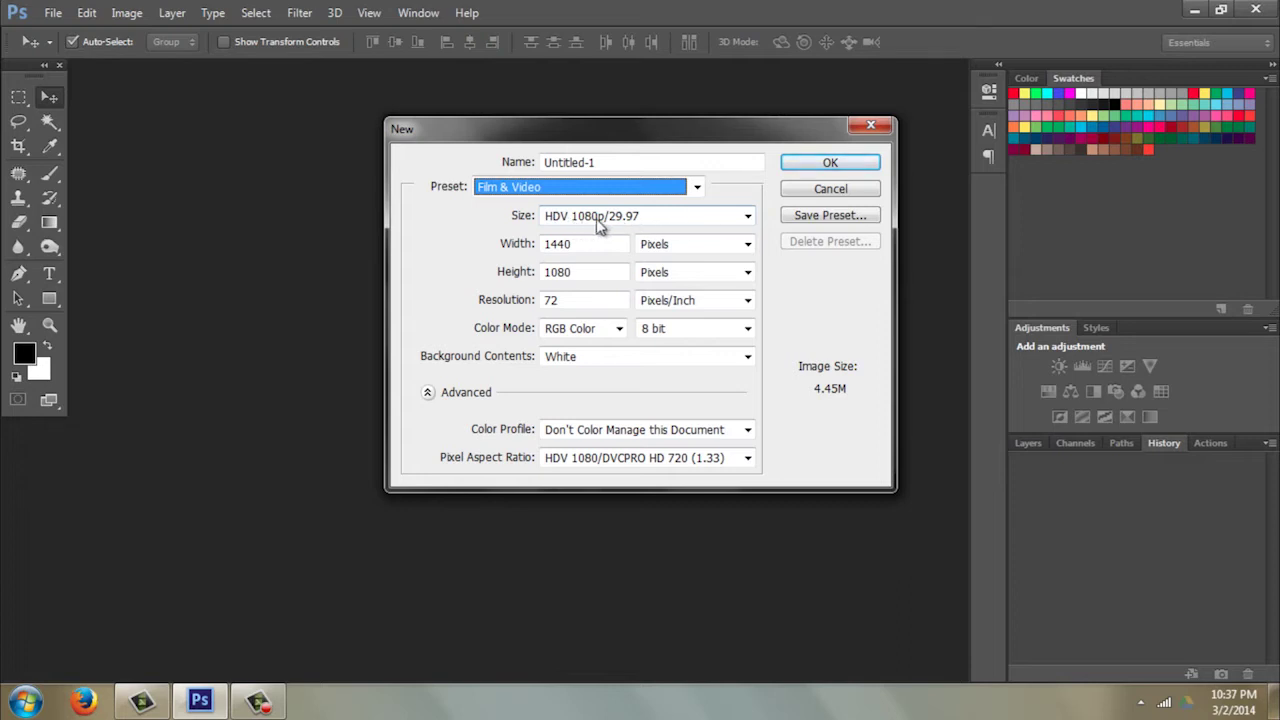
{"action": "left_click", "coordinate": [748, 216]}
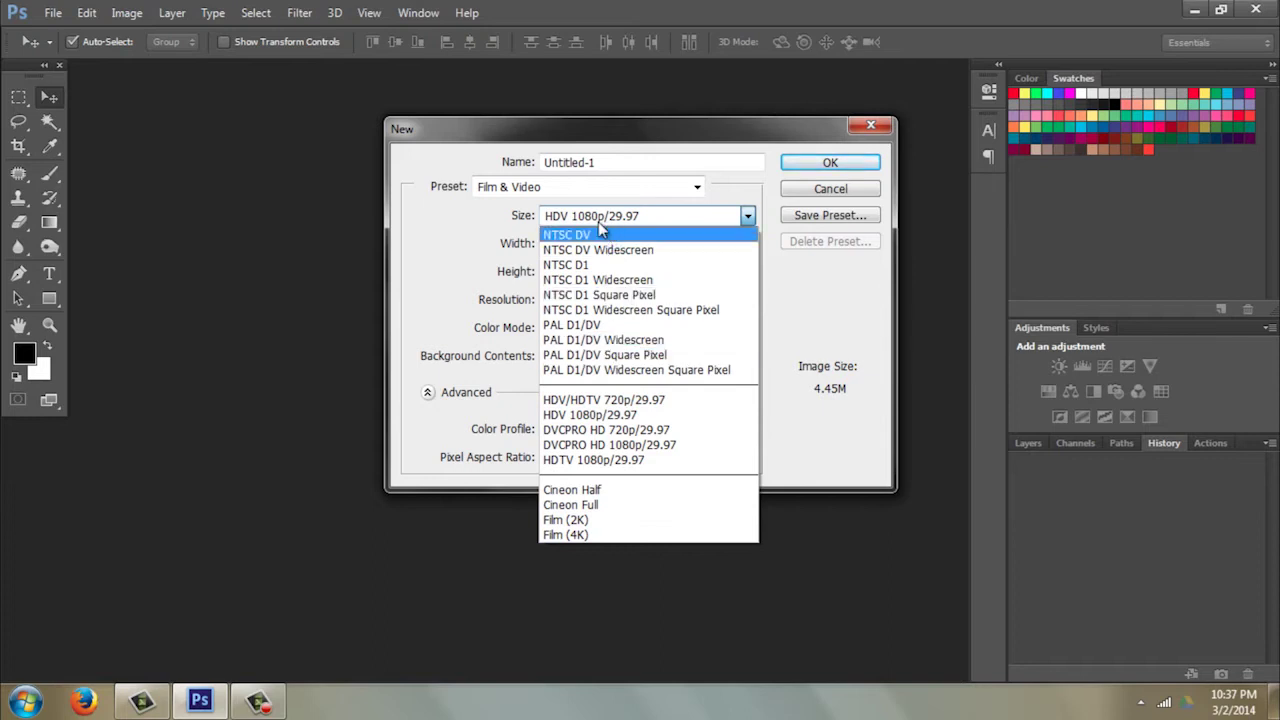
{"action": "left_click", "coordinate": [643, 415]}
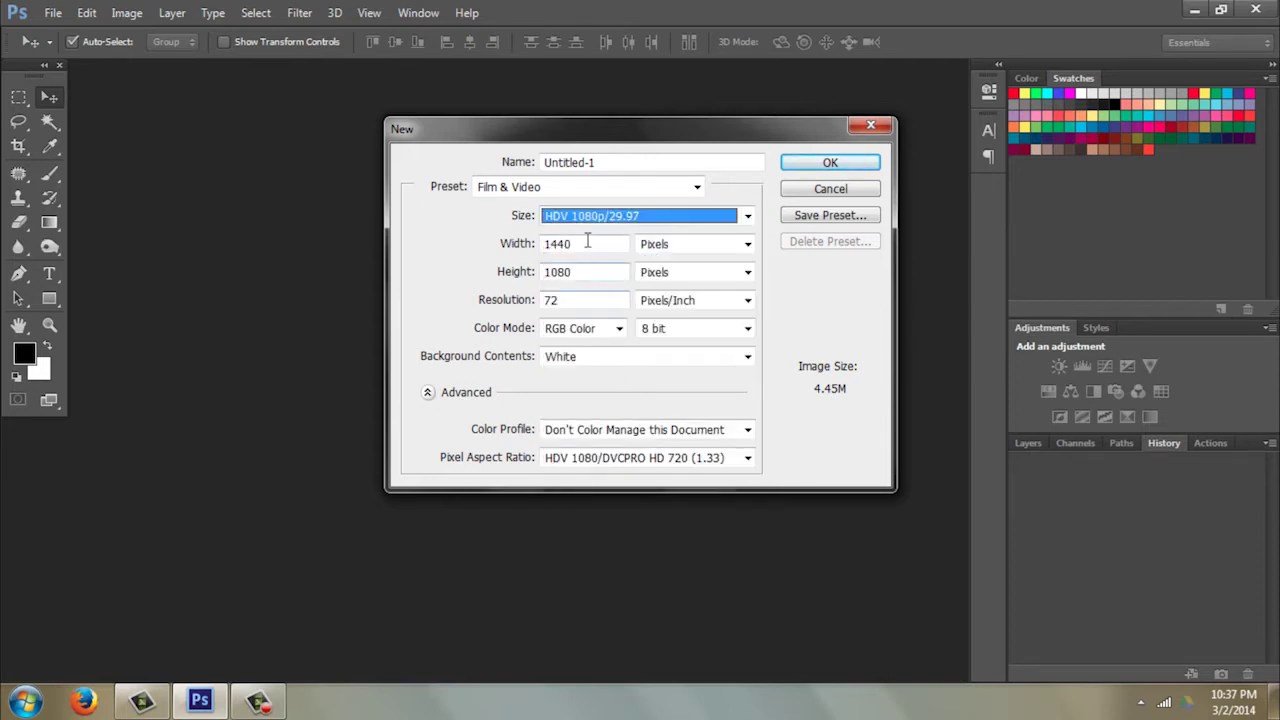
{"action": "left_click_drag", "start_coordinate": [587, 240], "coordinate": [466, 245]}
{"action": "type", "text": "1920"}
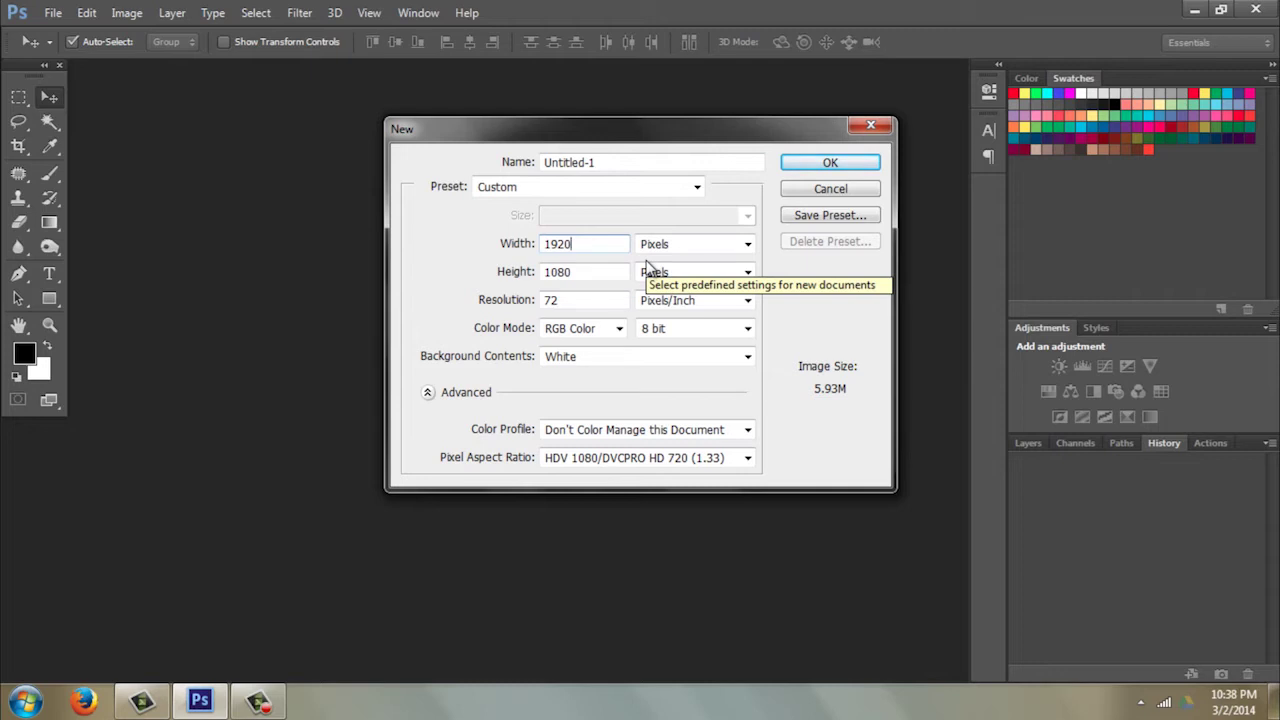
{"action": "left_click", "coordinate": [802, 163]}
{"action": "left_click", "coordinate": [636, 276]}
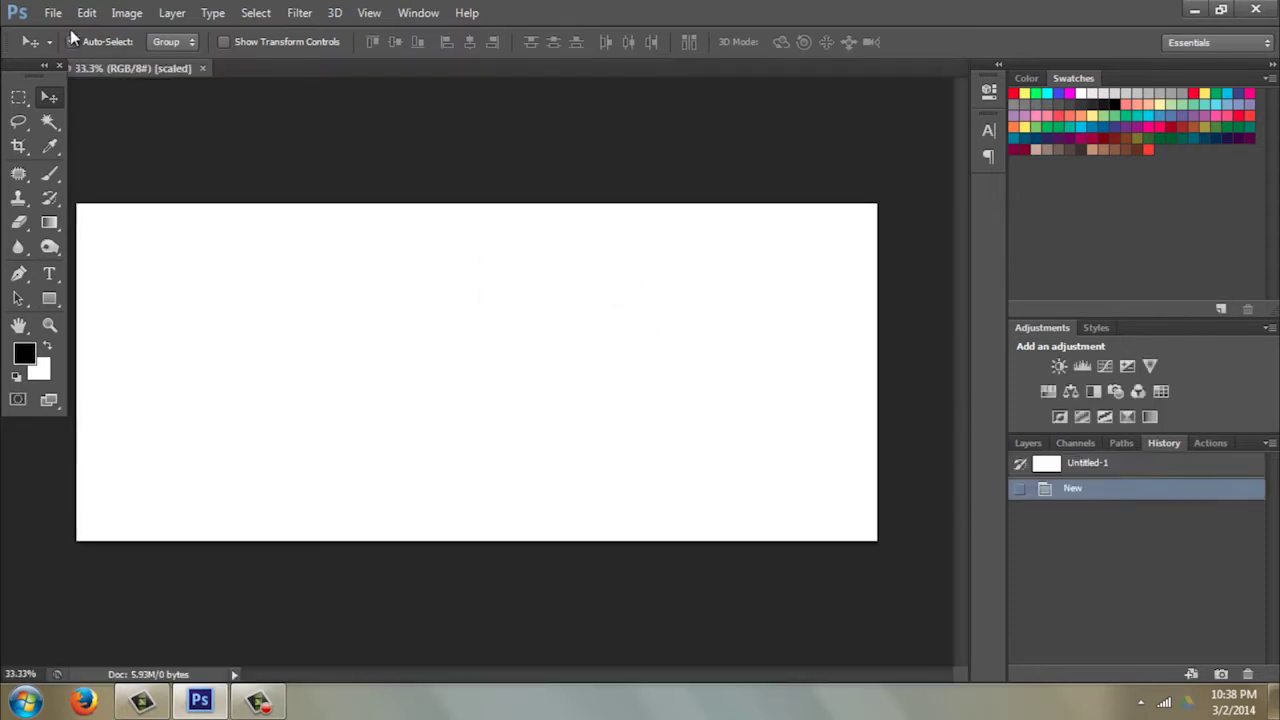
Step: Check Auto-Select for the Move tool and show the Timeline panel from the Window menu
{"action": "left_click", "coordinate": [72, 41]}
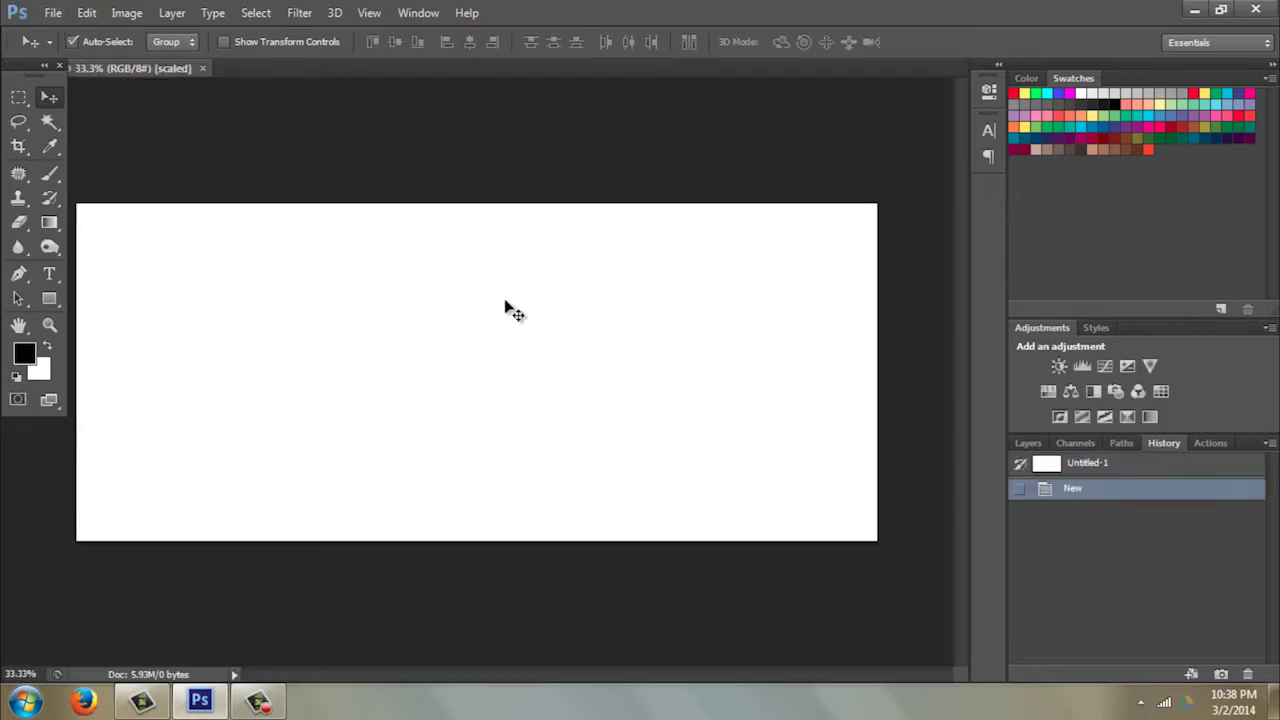
{"action": "left_click", "coordinate": [411, 14]}
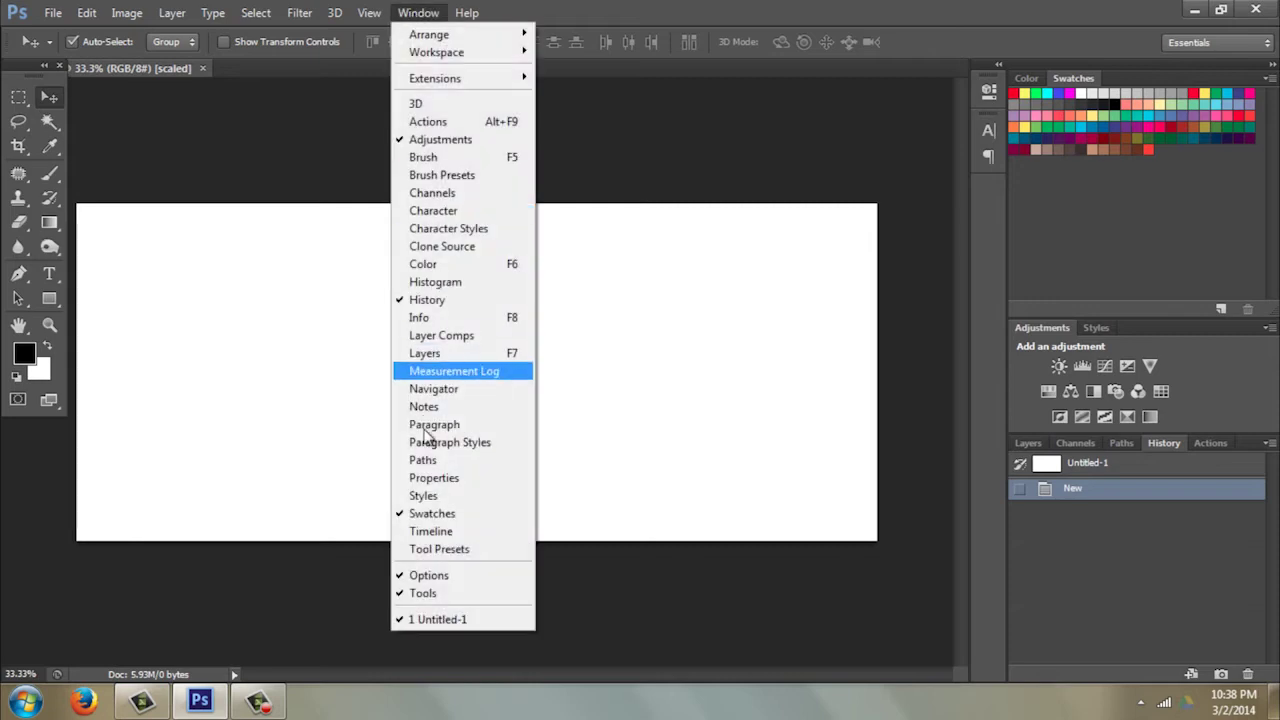
{"action": "left_click", "coordinate": [433, 531]}
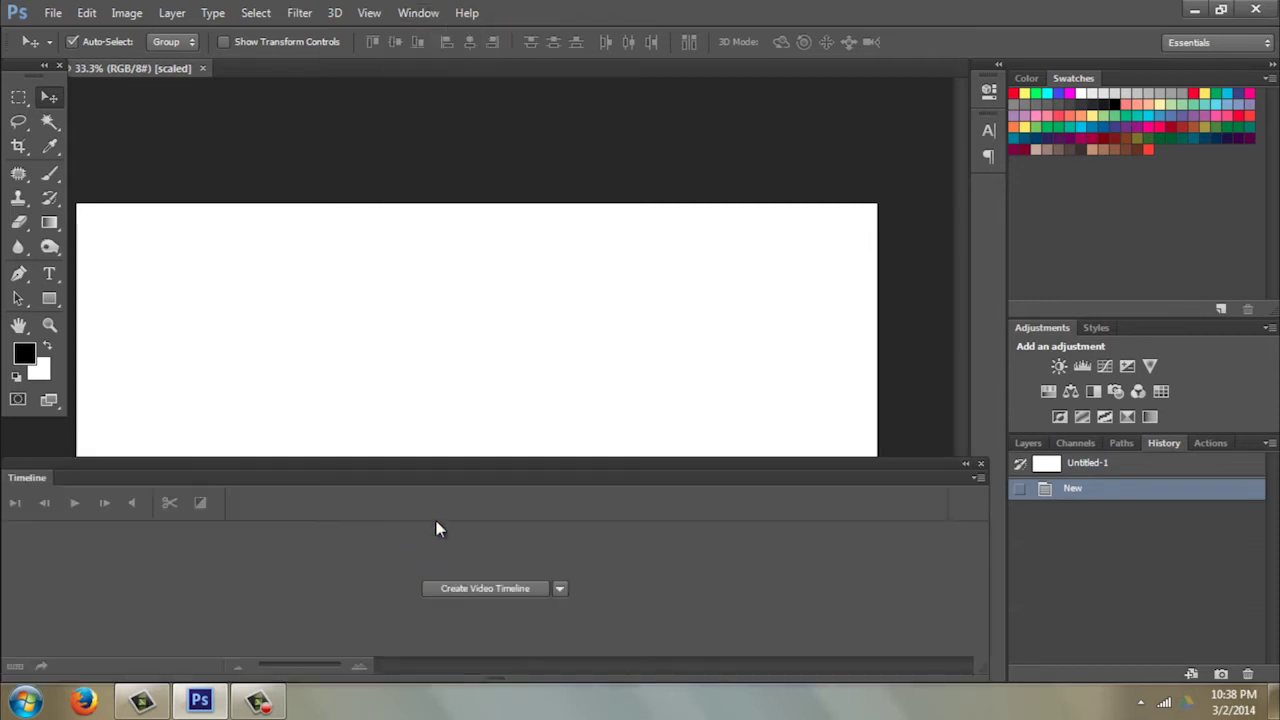
Step: Open the plane.jpg image file
{"action": "left_click", "coordinate": [53, 14]}
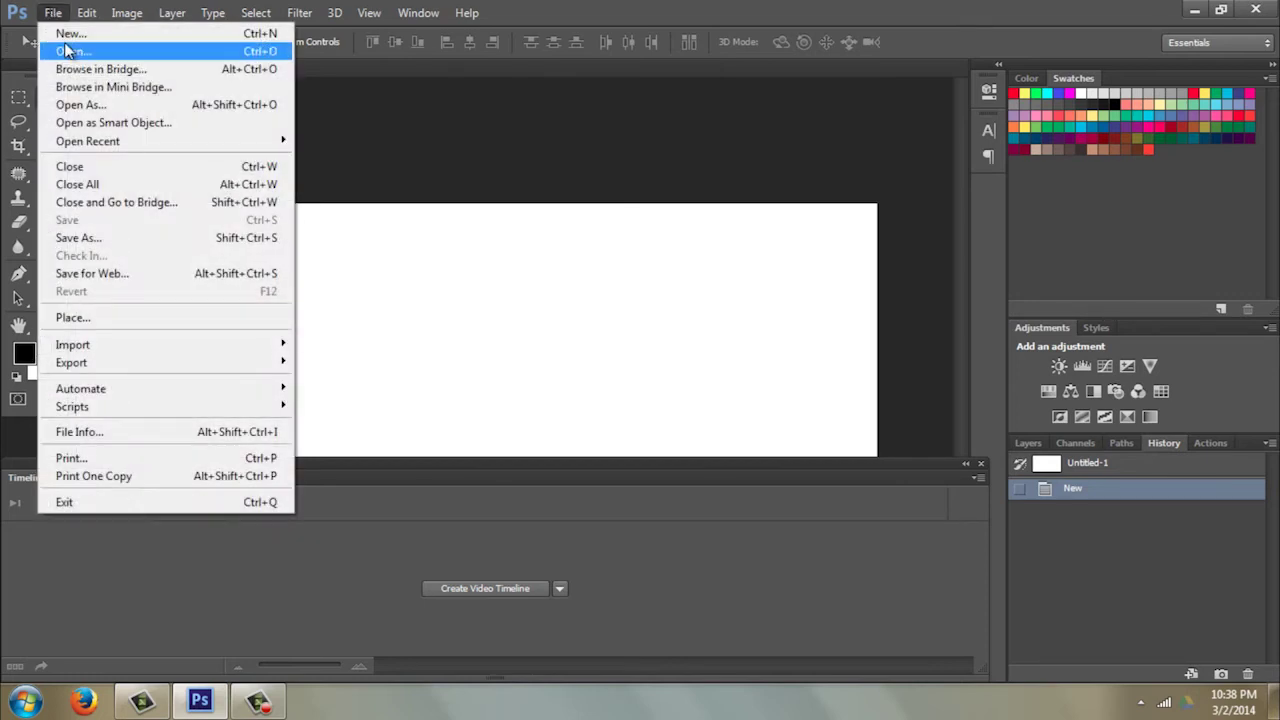
{"action": "left_click", "coordinate": [66, 52]}
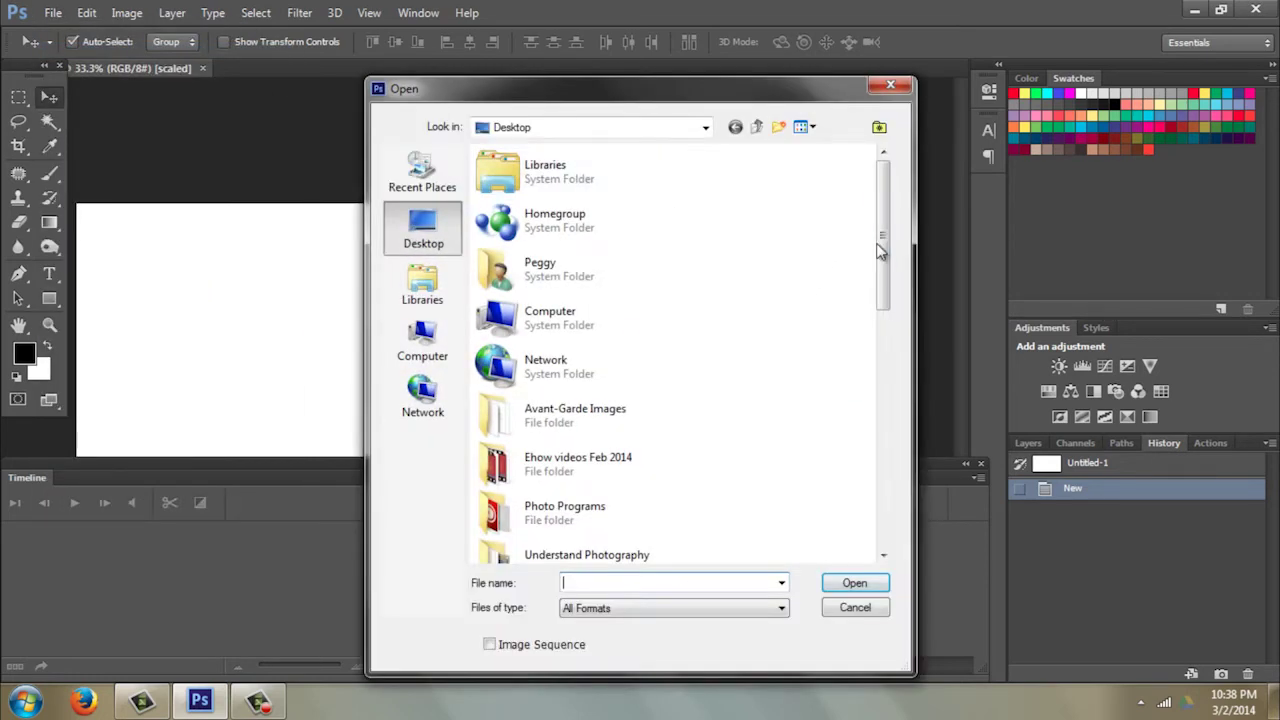
{"action": "scroll", "coordinate": [883, 261], "scroll_direction": "down", "scroll_amount": 2}
{"action": "left_click_drag", "start_coordinate": [883, 261], "coordinate": [900, 485]}
{"action": "double_click", "coordinate": [538, 412]}
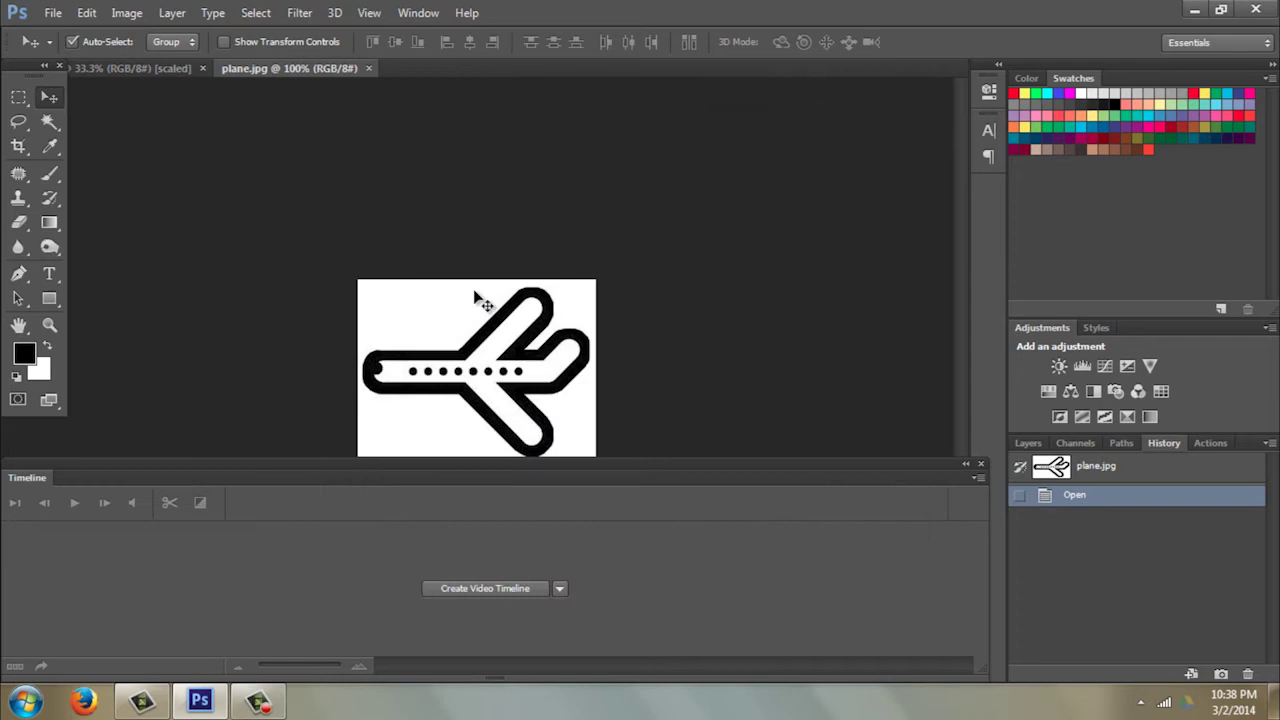
Step: Float plane.jpg in its own window, drag the plane onto Untitled-1 as Layer 1, then close plane.jpg
{"action": "left_click_drag", "start_coordinate": [423, 323], "coordinate": [905, 433]}
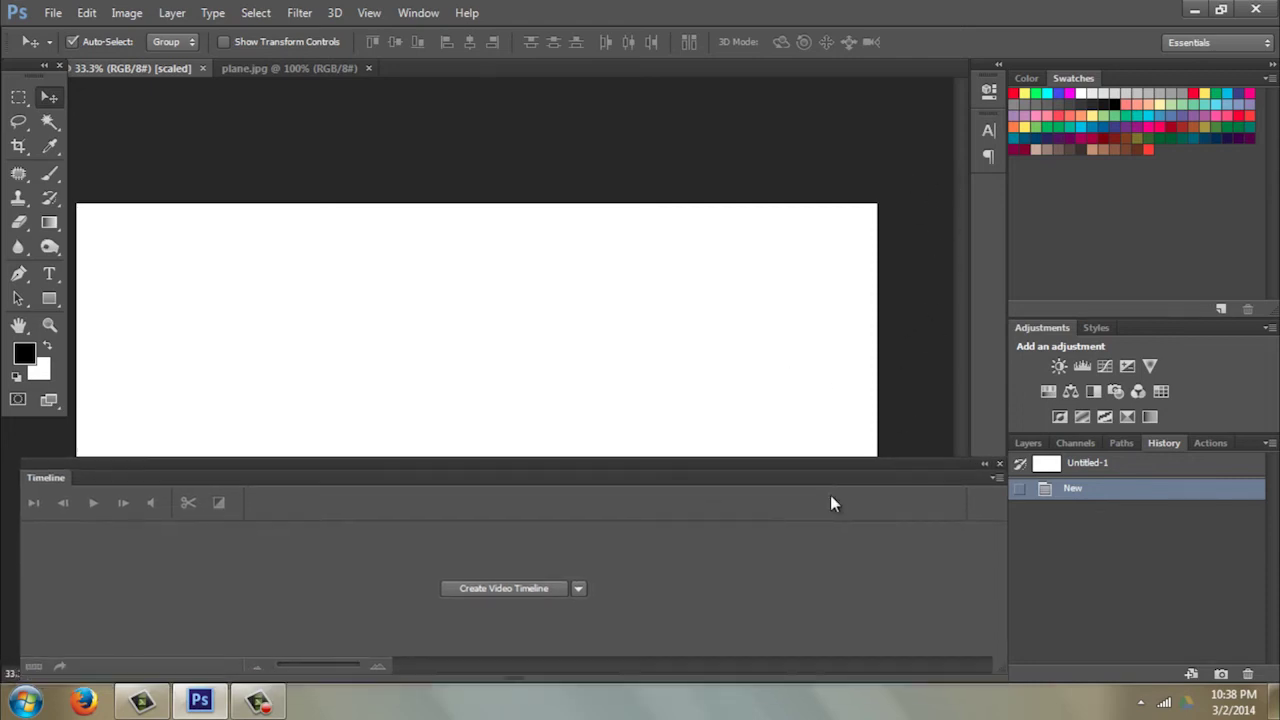
{"action": "left_click_drag", "start_coordinate": [812, 468], "coordinate": [803, 548]}
{"action": "left_click", "coordinate": [1024, 444]}
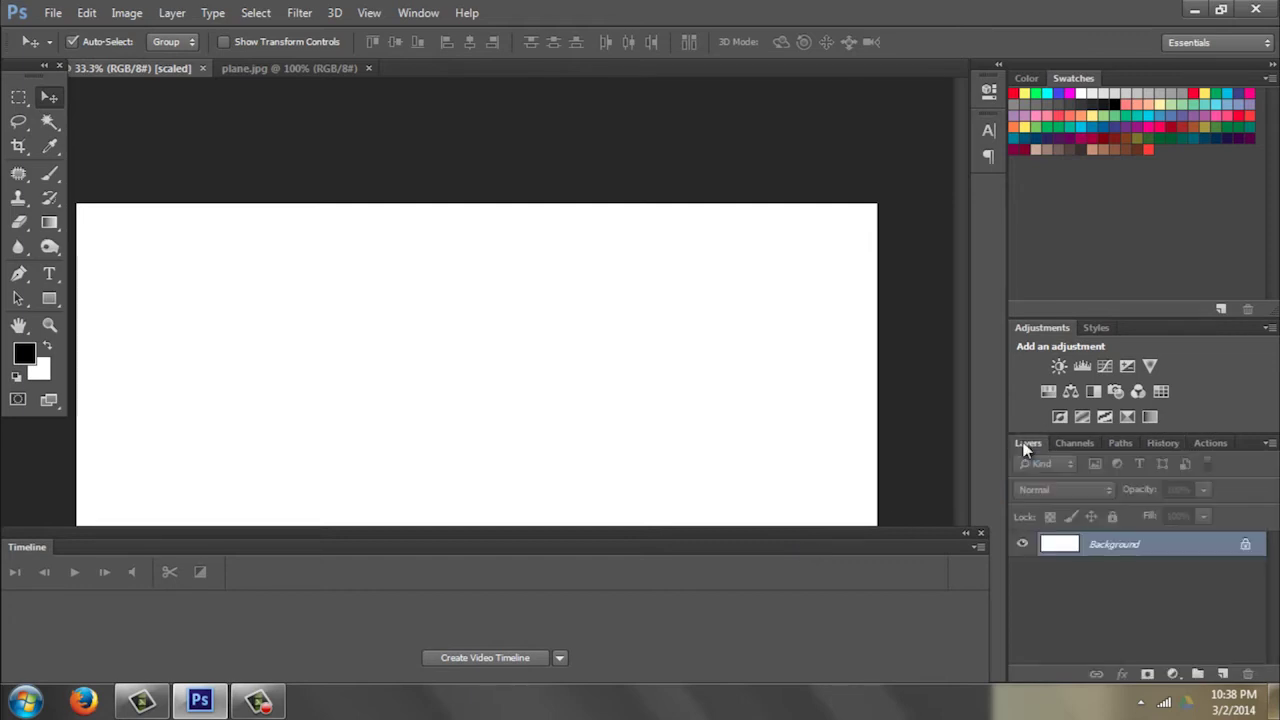
{"action": "left_click", "coordinate": [262, 70]}
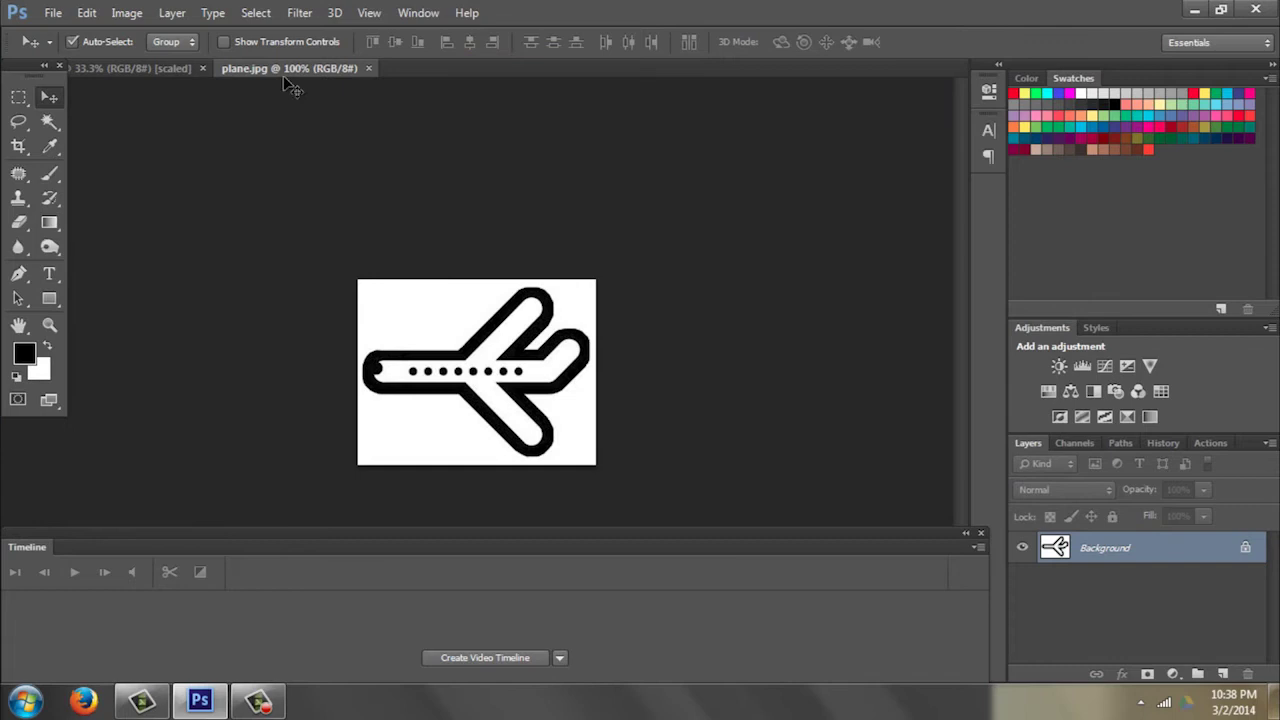
{"action": "left_click_drag", "start_coordinate": [266, 73], "coordinate": [480, 162]}
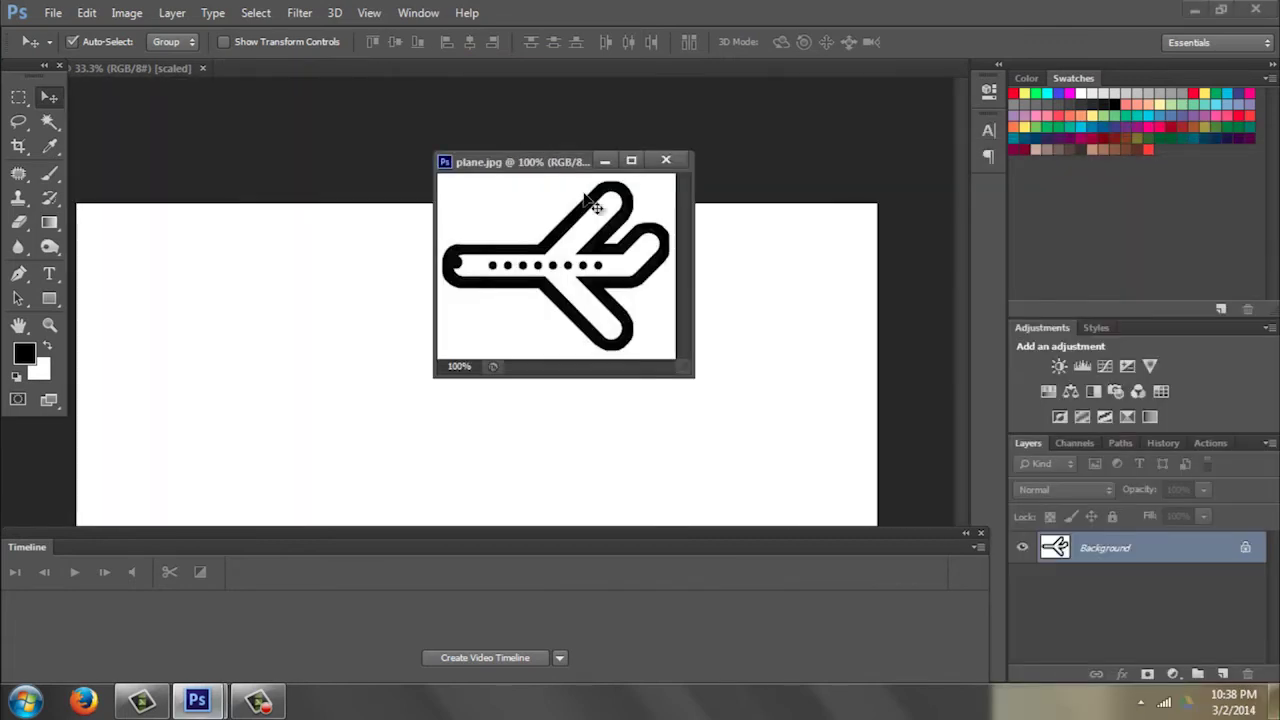
{"action": "left_click_drag", "start_coordinate": [543, 253], "coordinate": [838, 501]}
{"action": "left_click", "coordinate": [667, 161]}
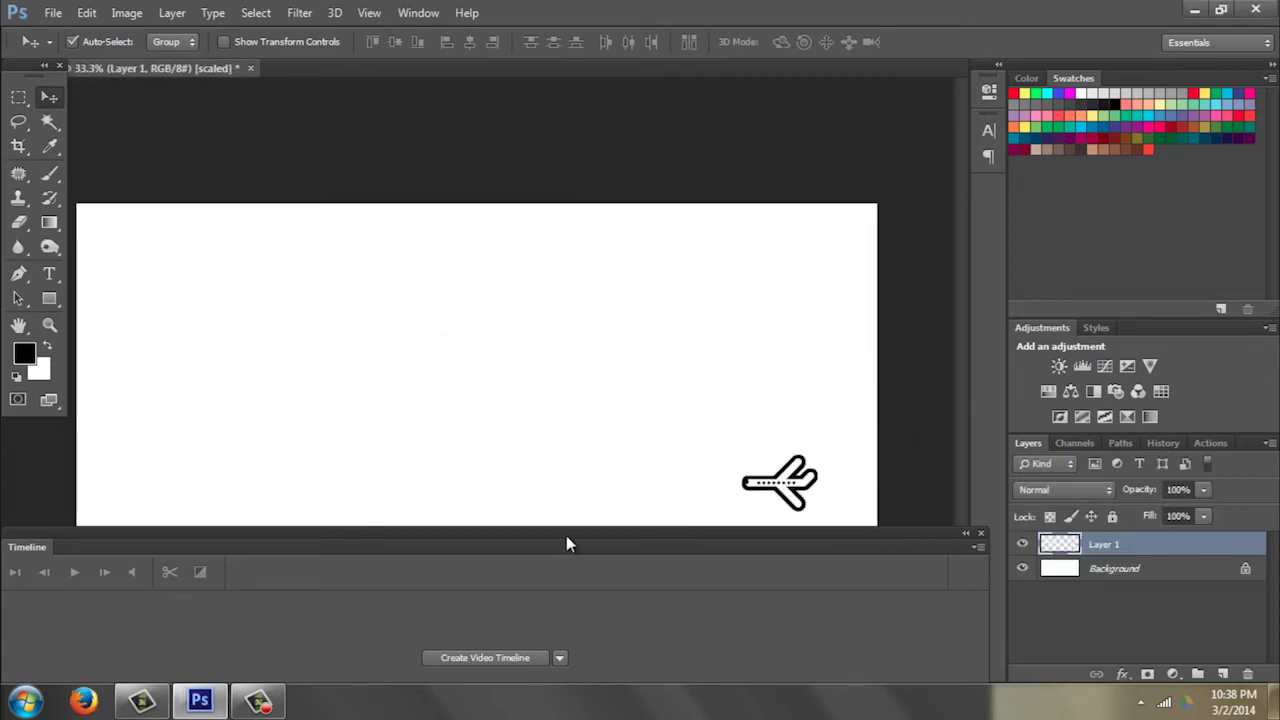
Step: Raise the Timeline panel and create a video timeline with Layer 1 as a clip
{"action": "left_click_drag", "start_coordinate": [554, 547], "coordinate": [573, 475]}
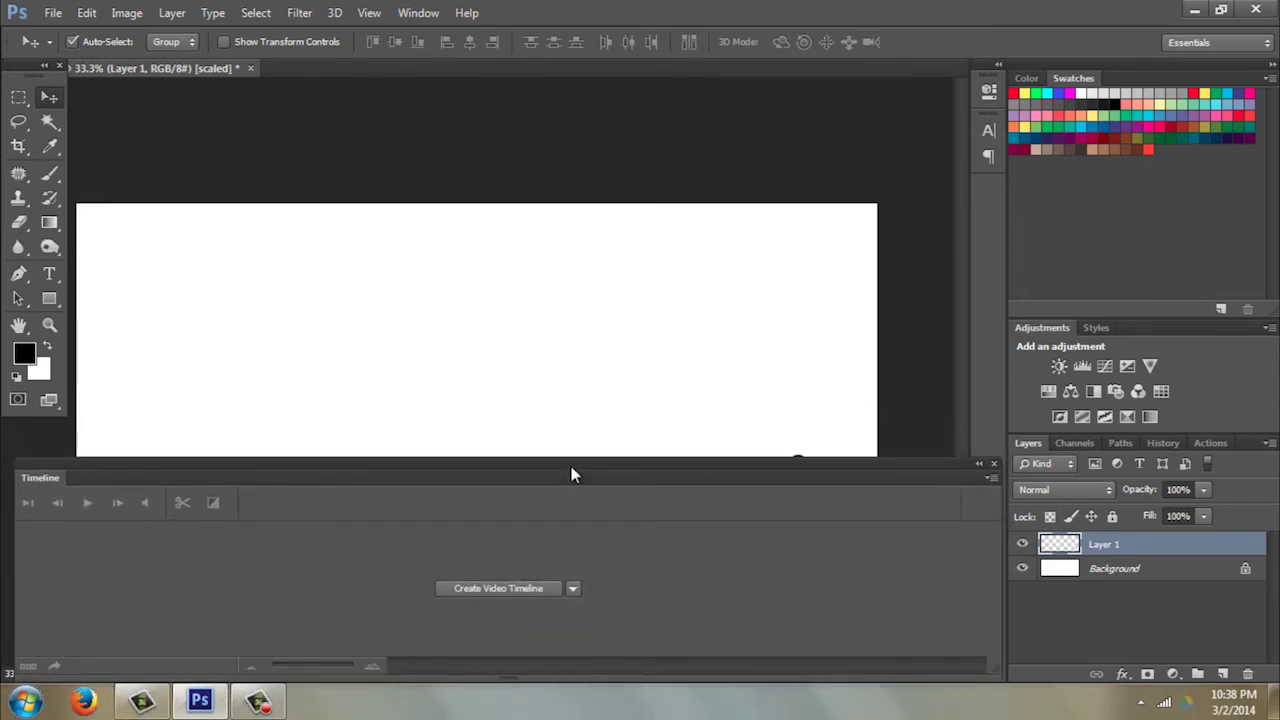
{"action": "left_click", "coordinate": [473, 591]}
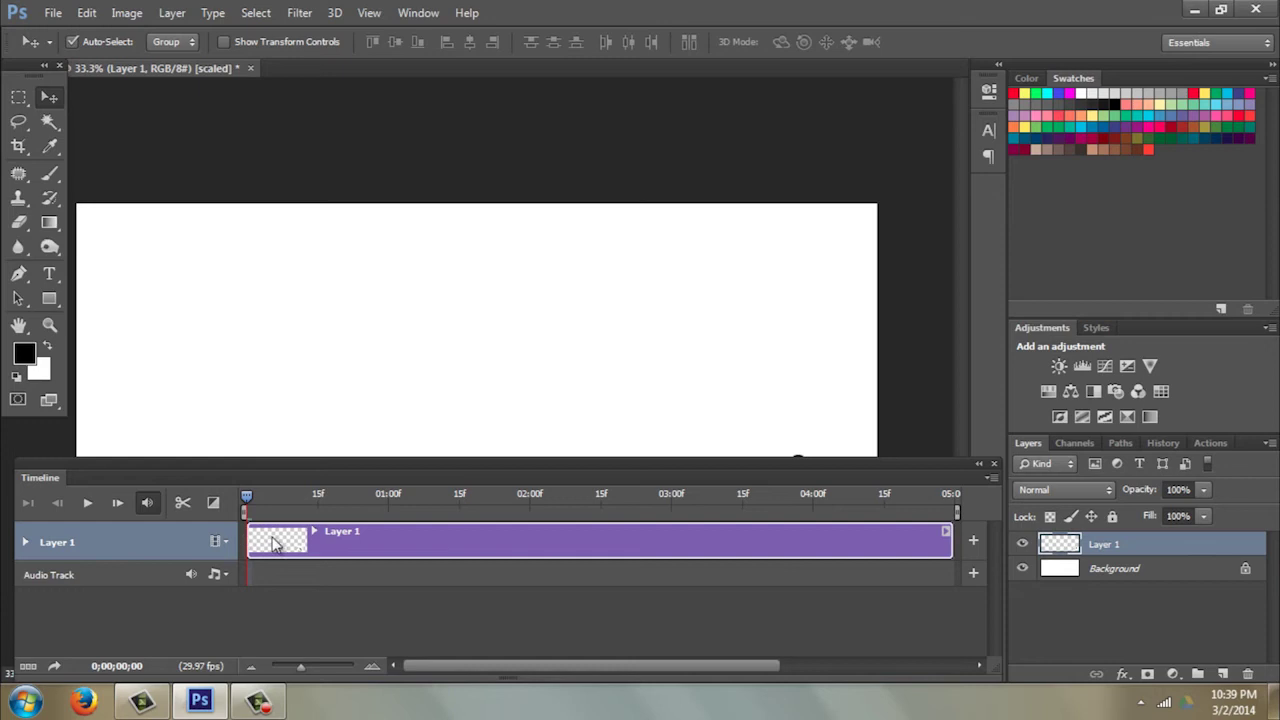
Step: Keyframe Layer 1's Position at 0 and at about 4;22 with the plane at top-left, then rewind
{"action": "left_click", "coordinate": [26, 542]}
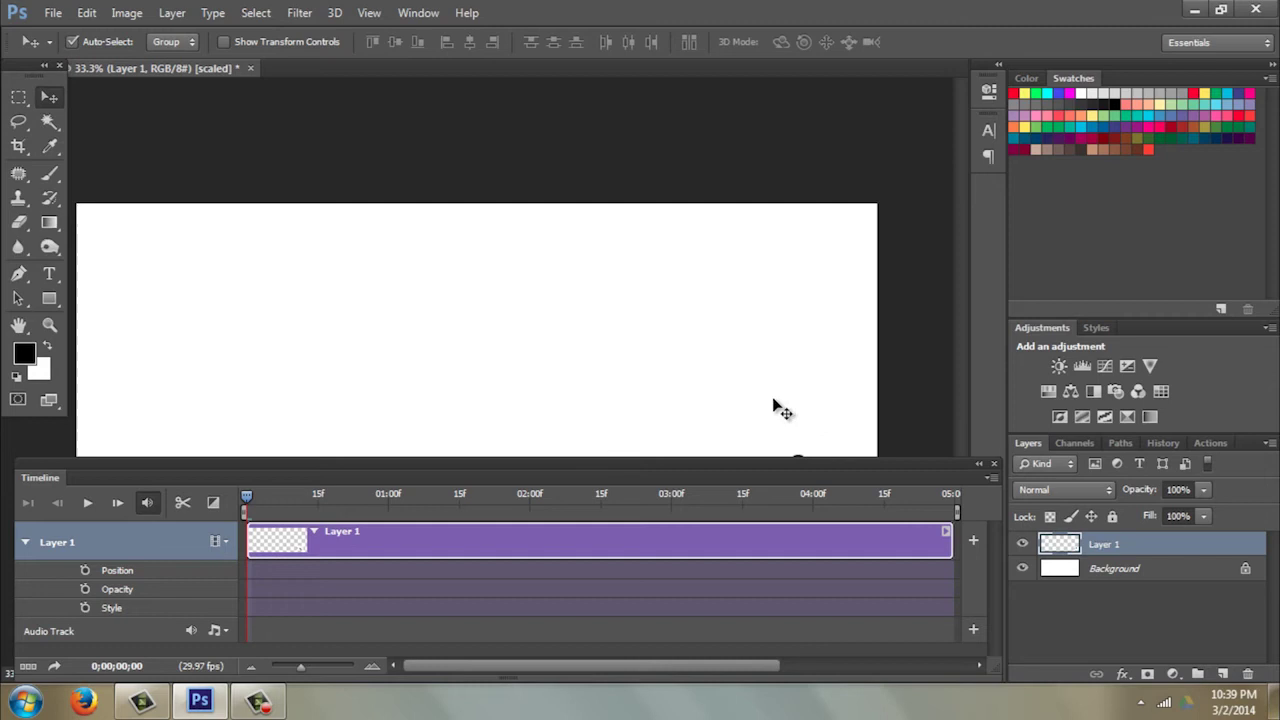
{"action": "left_click", "coordinate": [85, 571]}
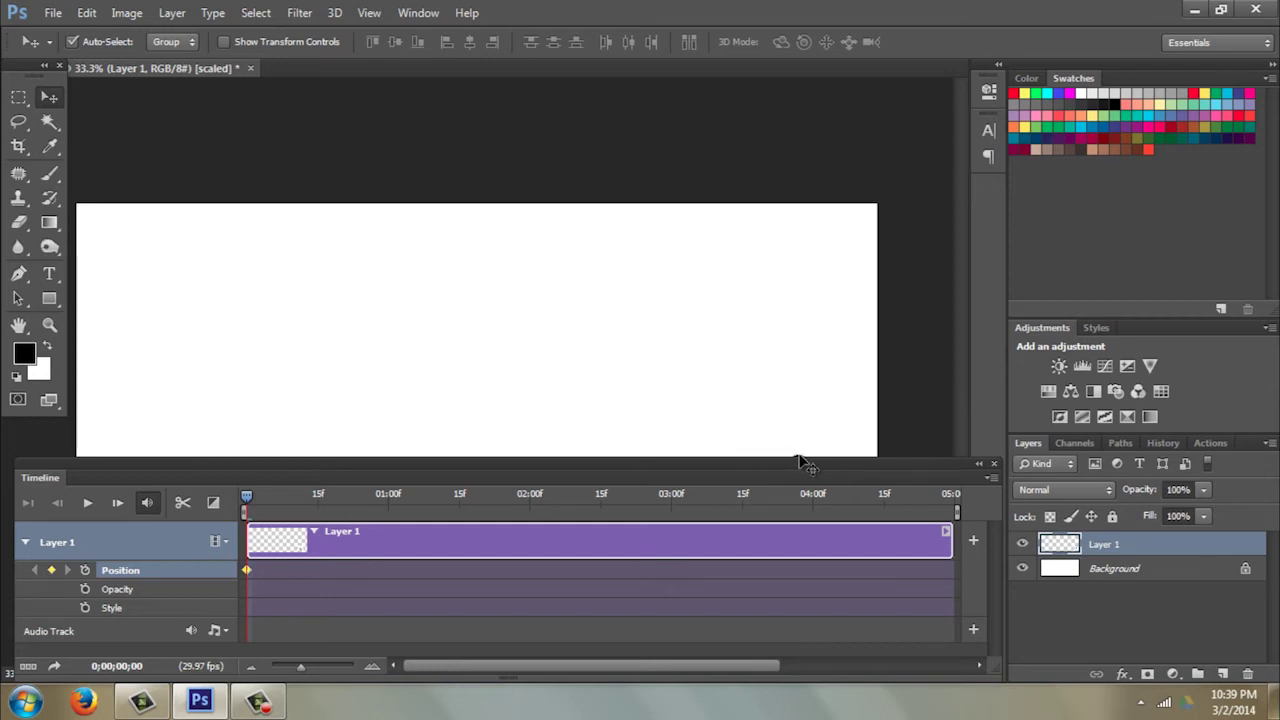
{"action": "left_click_drag", "start_coordinate": [247, 500], "coordinate": [921, 499]}
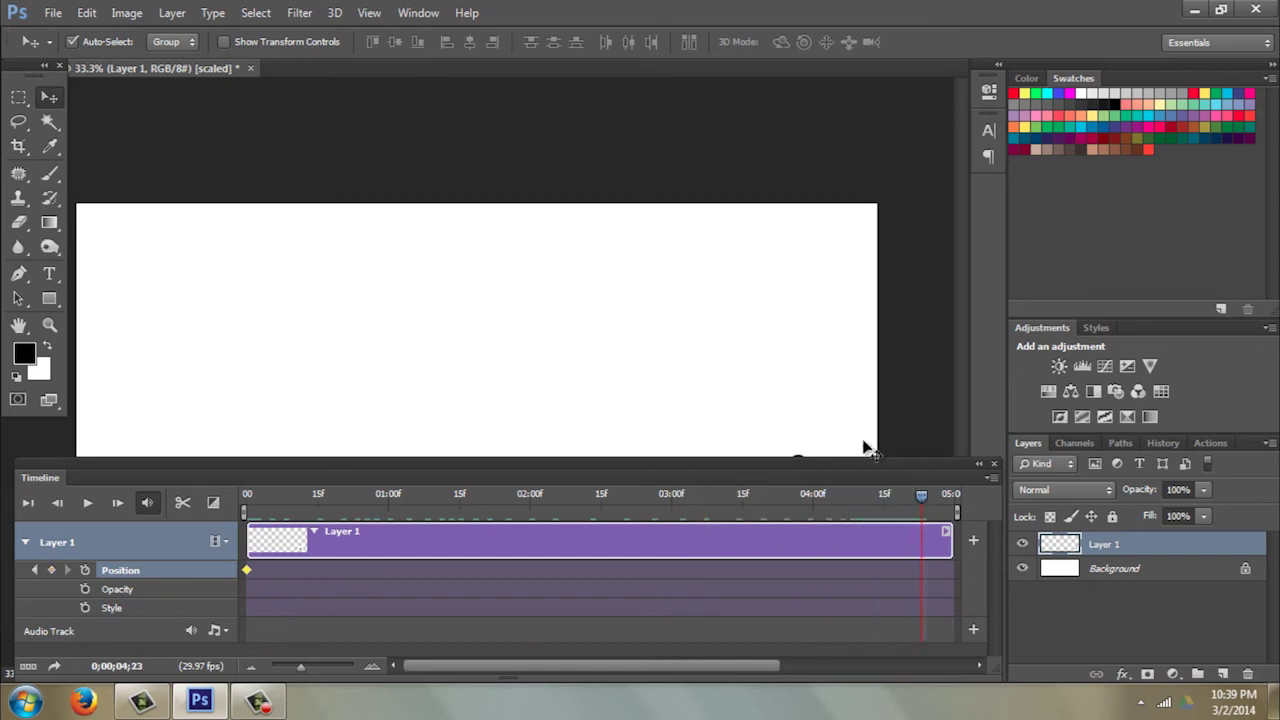
{"action": "left_click_drag", "start_coordinate": [800, 460], "coordinate": [188, 252]}
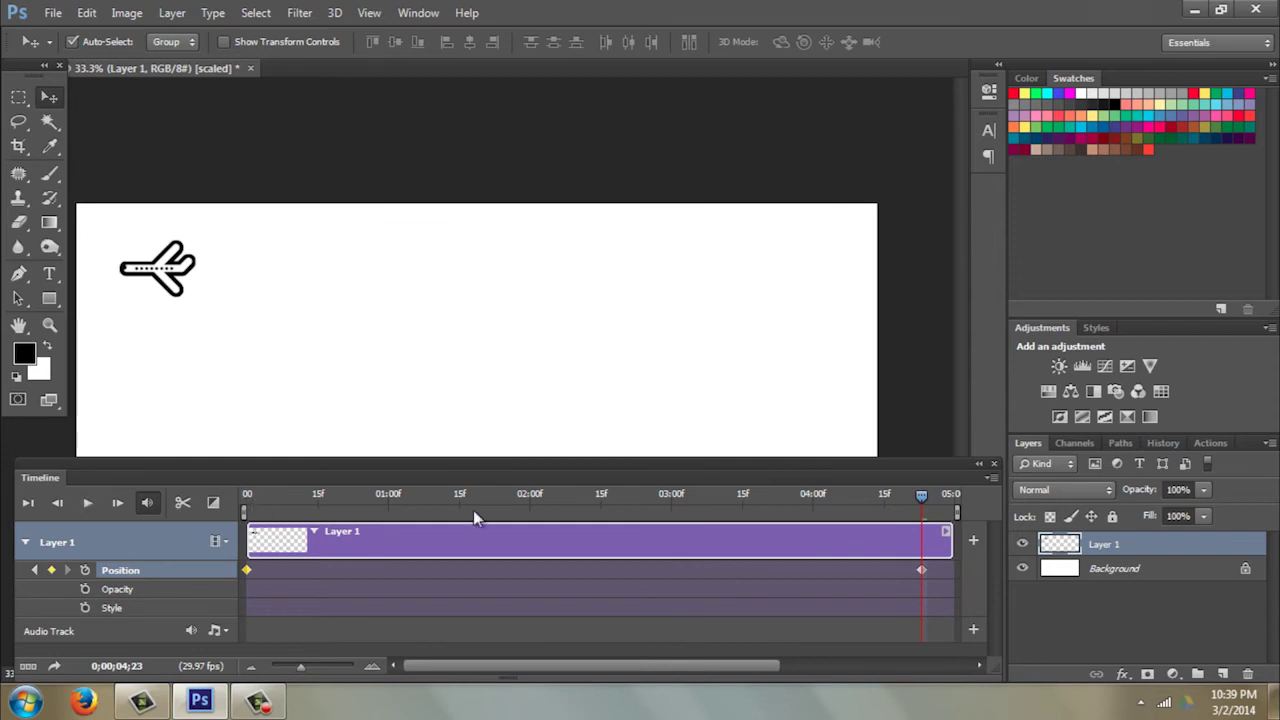
{"action": "left_click_drag", "start_coordinate": [925, 497], "coordinate": [203, 501]}
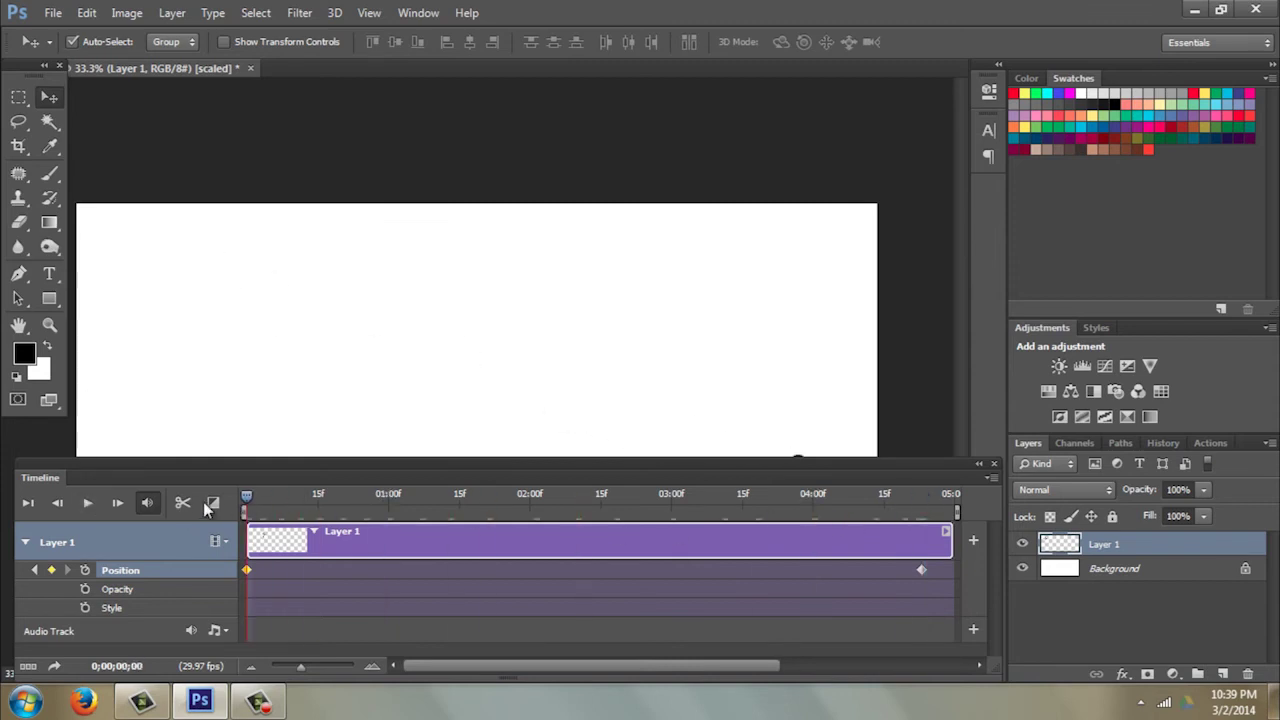
Step: Preview the plane flying across the canvas by playing the timeline
{"action": "left_click", "coordinate": [87, 503]}
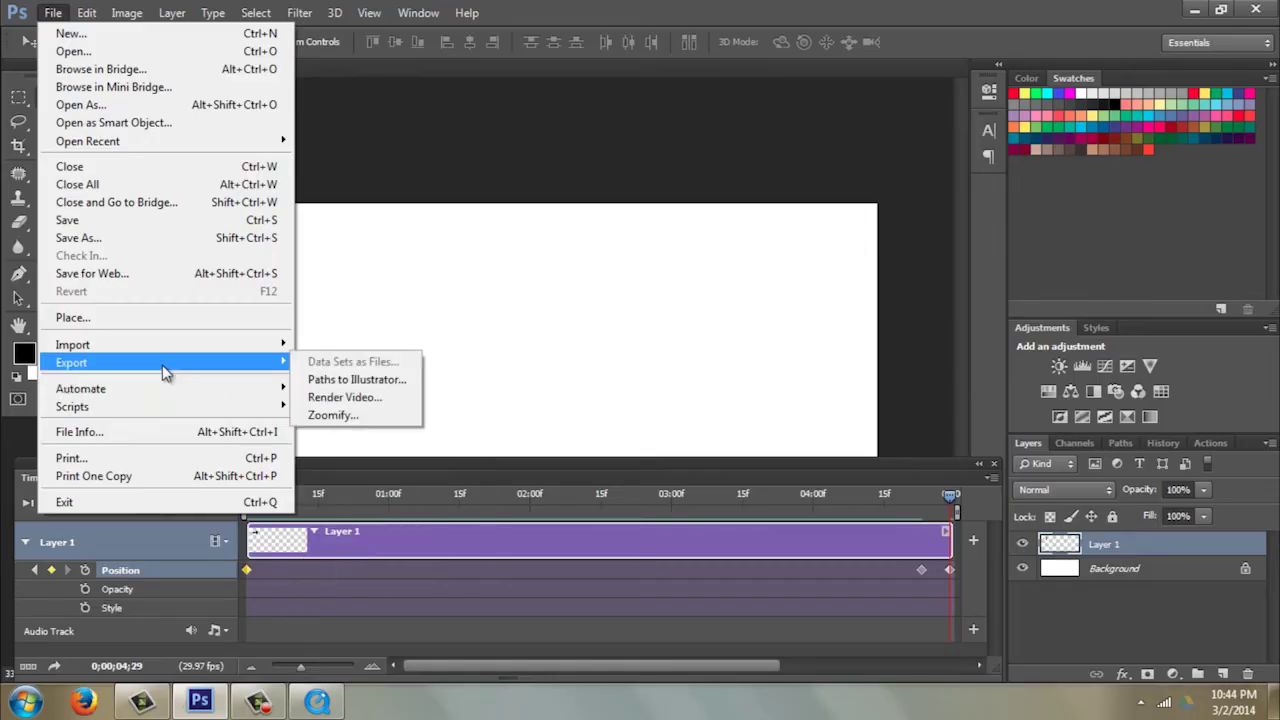
Step: Render the video as 'plane animations' in QuickTime format
{"action": "left_click", "coordinate": [362, 398]}
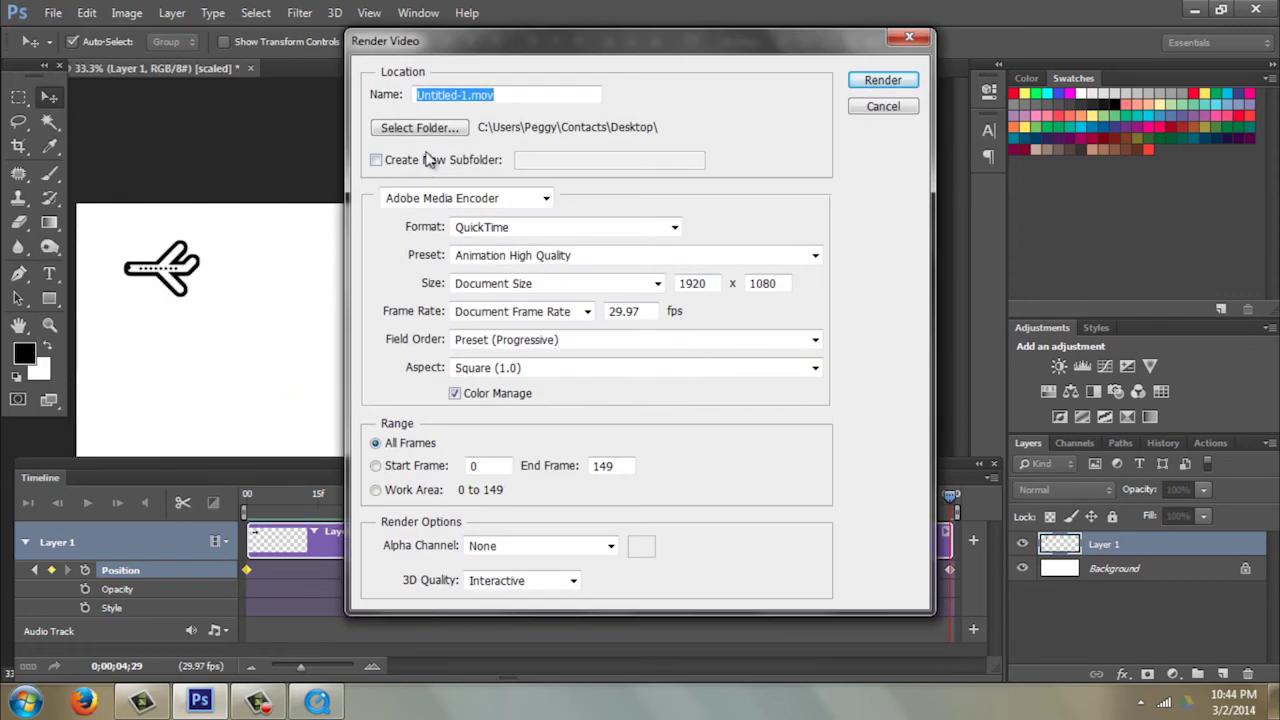
{"action": "type", "text": "plan"}
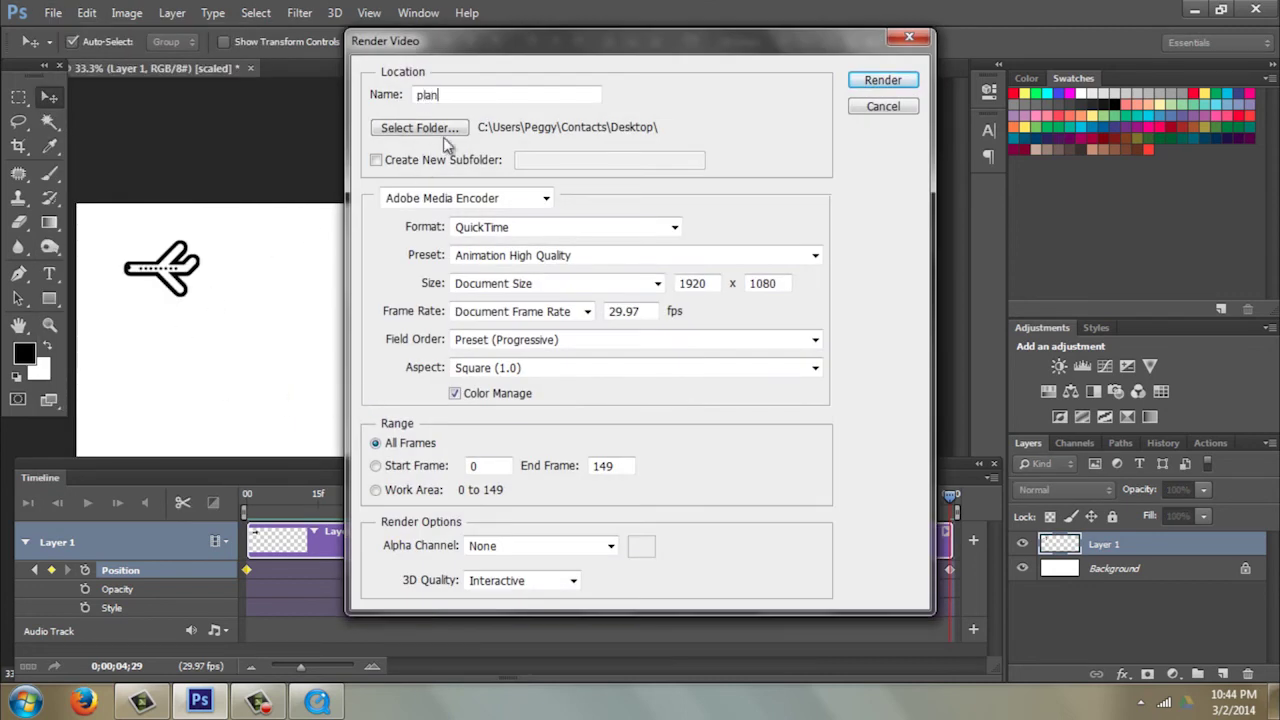
{"action": "type", "text": "e animations"}
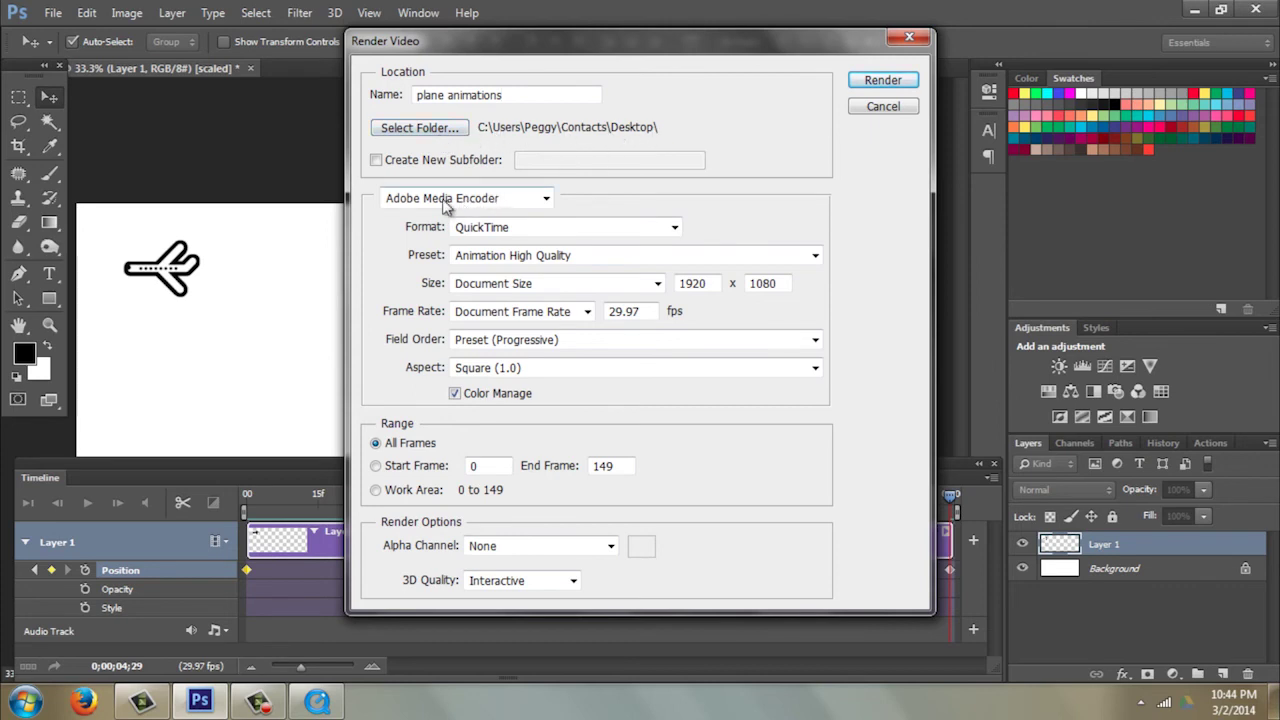
{"action": "left_click", "coordinate": [675, 229]}
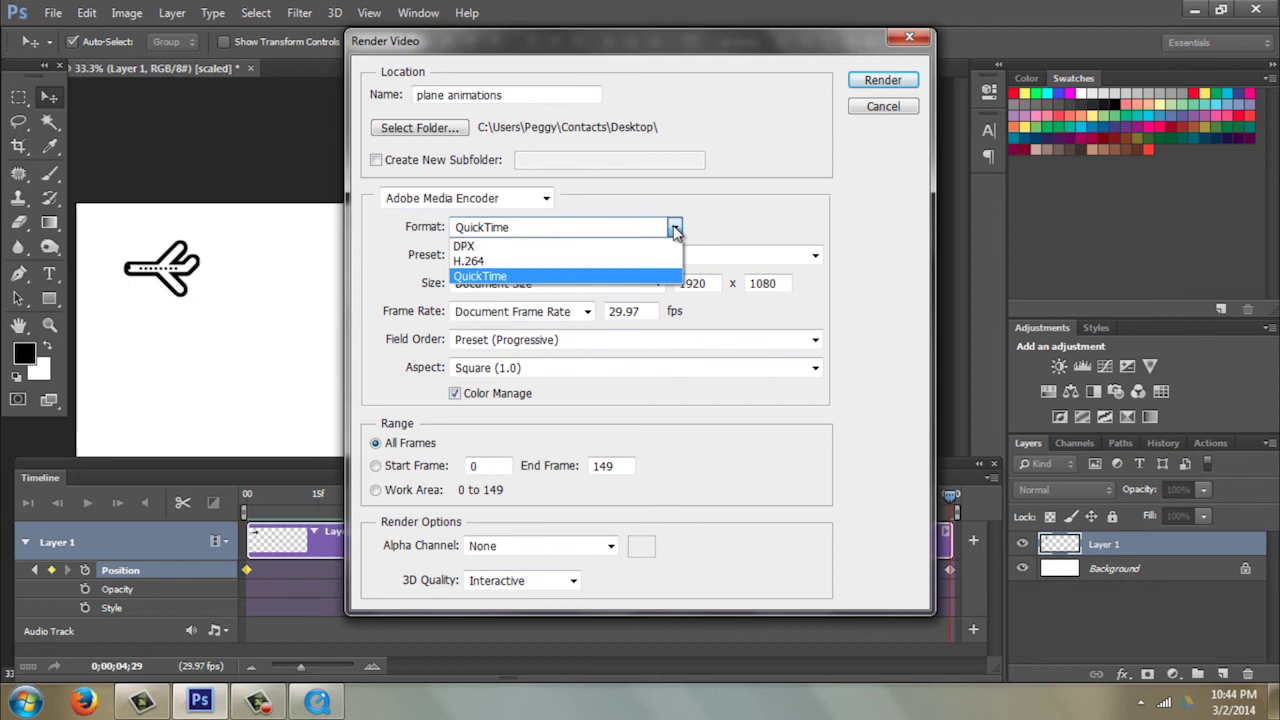
{"action": "left_click", "coordinate": [547, 232]}
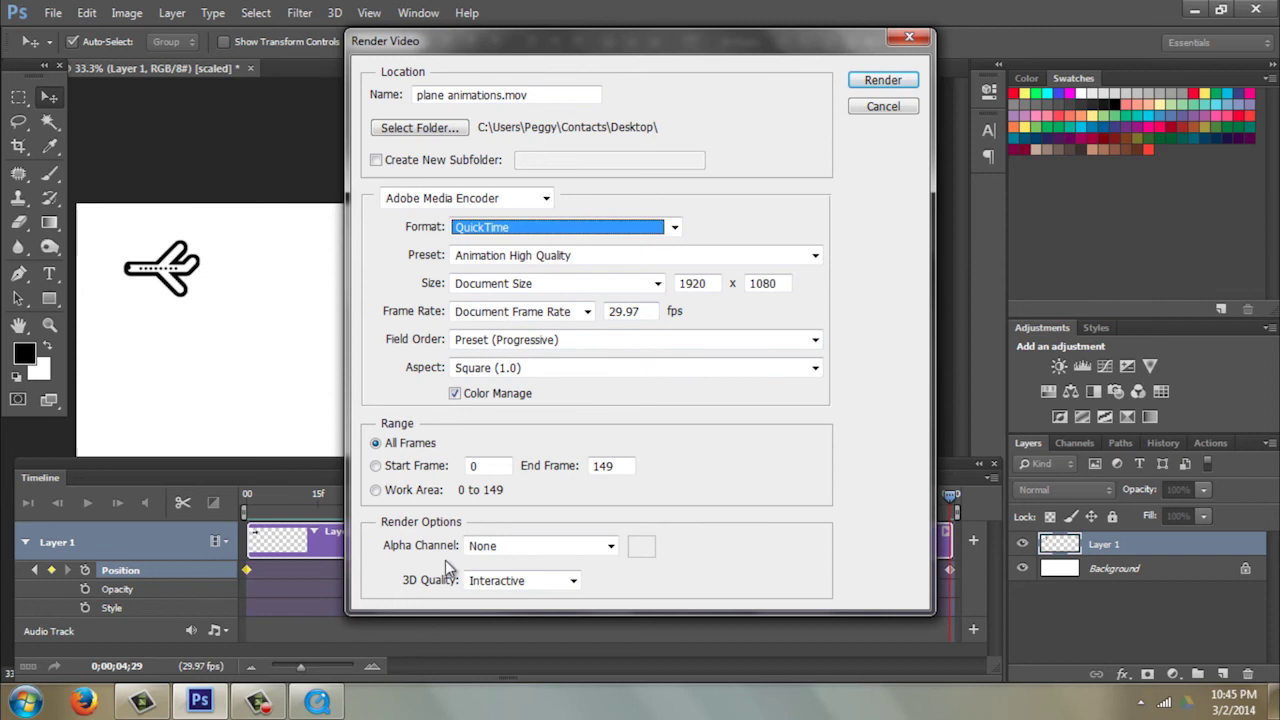
{"action": "left_click", "coordinate": [876, 80]}
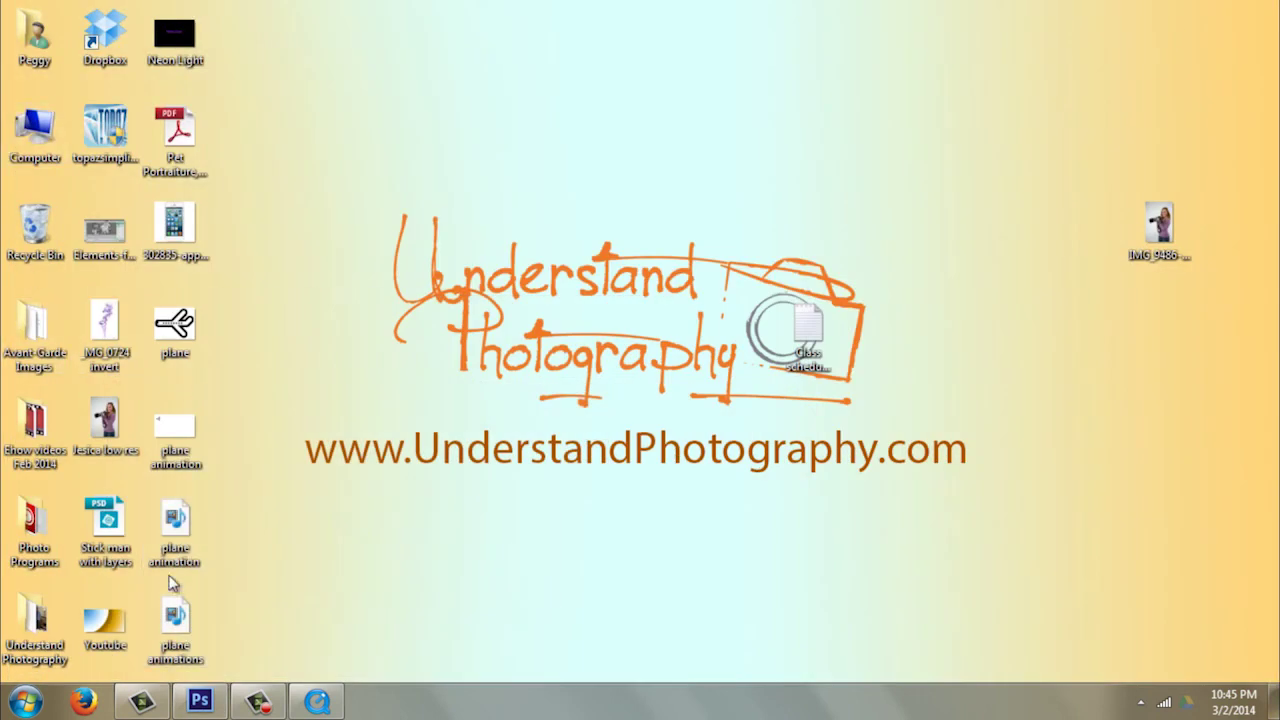
Step: Open plane animations.mov with QuickTime Player, shrink its window, and play the movie
{"action": "right_click", "coordinate": [177, 622]}
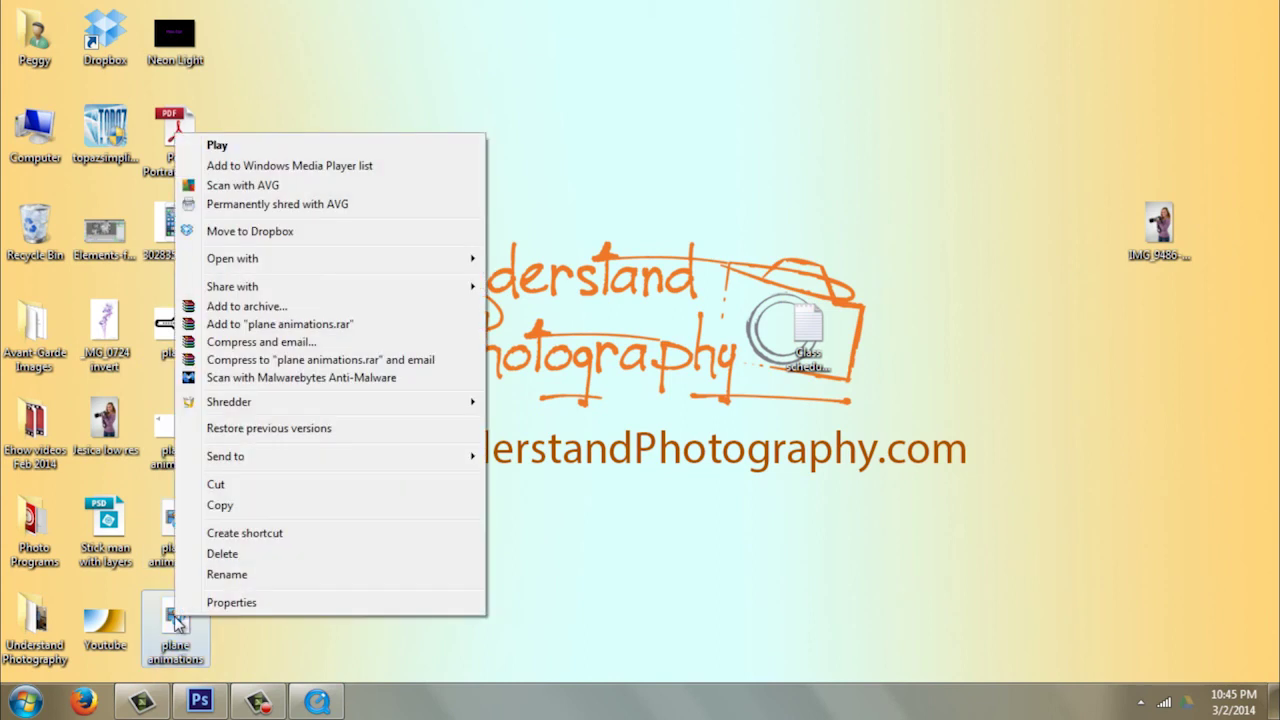
{"action": "mouse_move", "coordinate": [250, 262]}
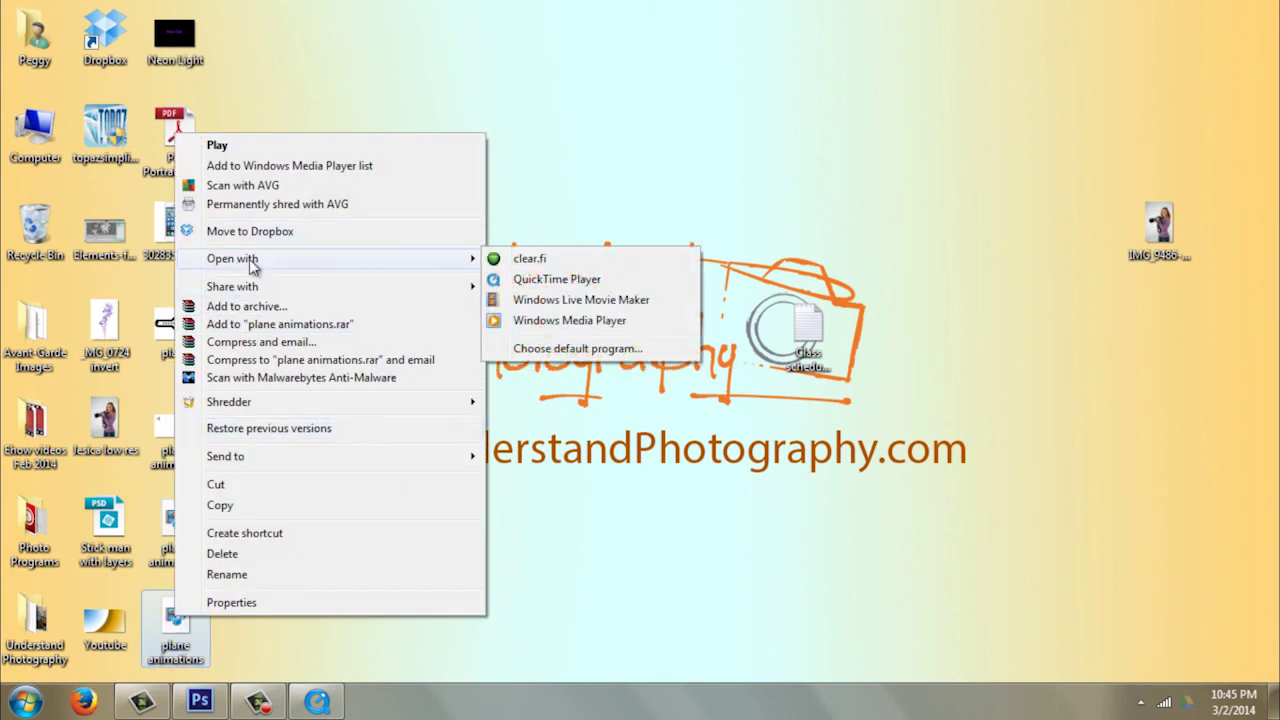
{"action": "left_click", "coordinate": [580, 280]}
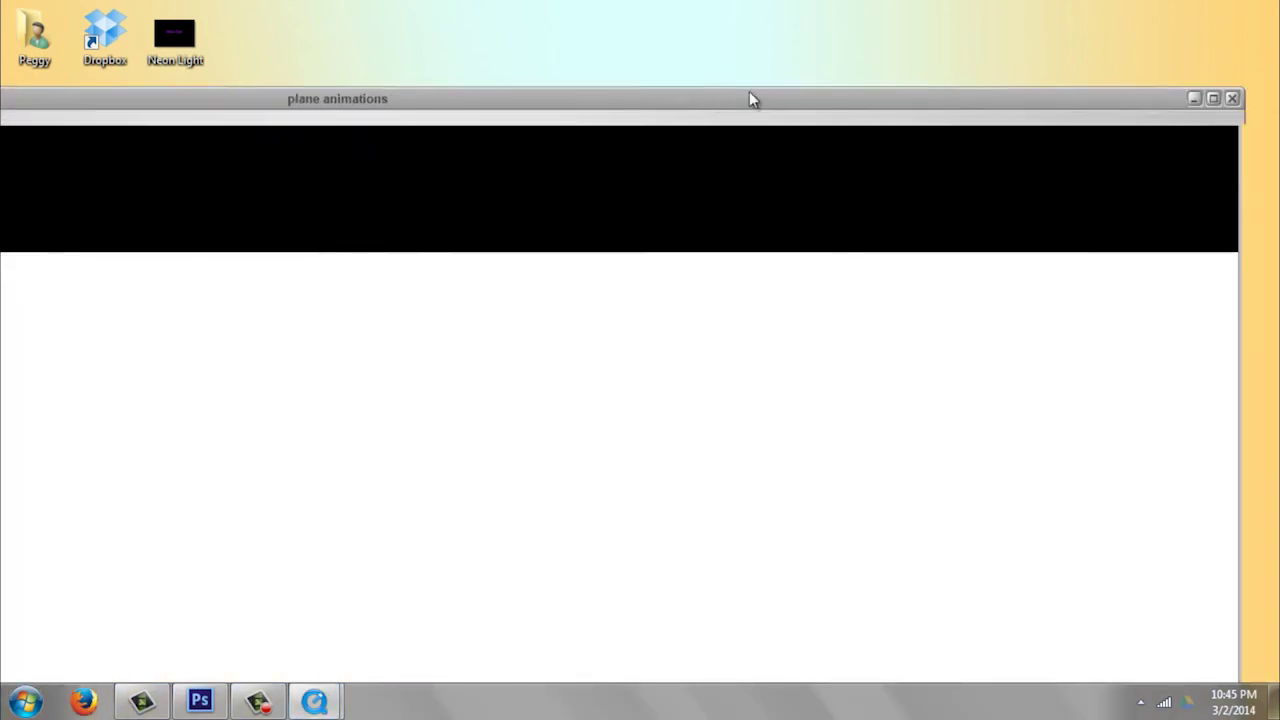
{"action": "left_click", "coordinate": [1208, 97]}
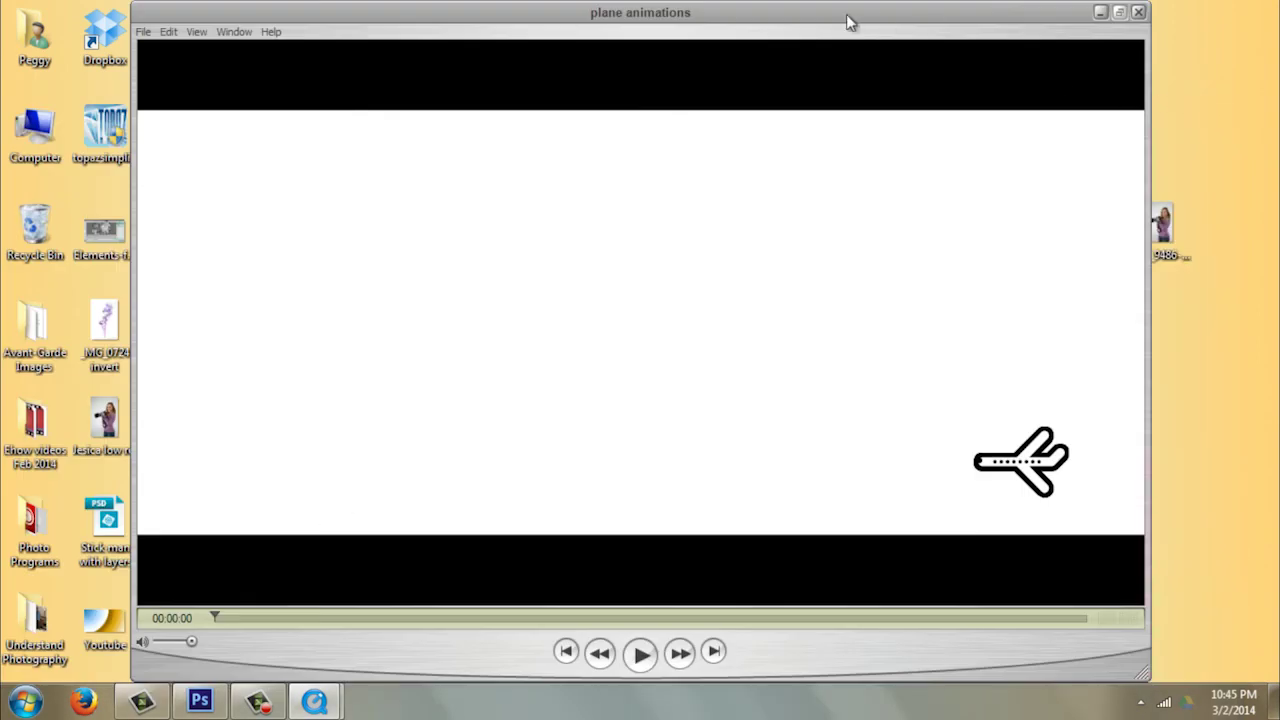
{"action": "left_click", "coordinate": [638, 651]}
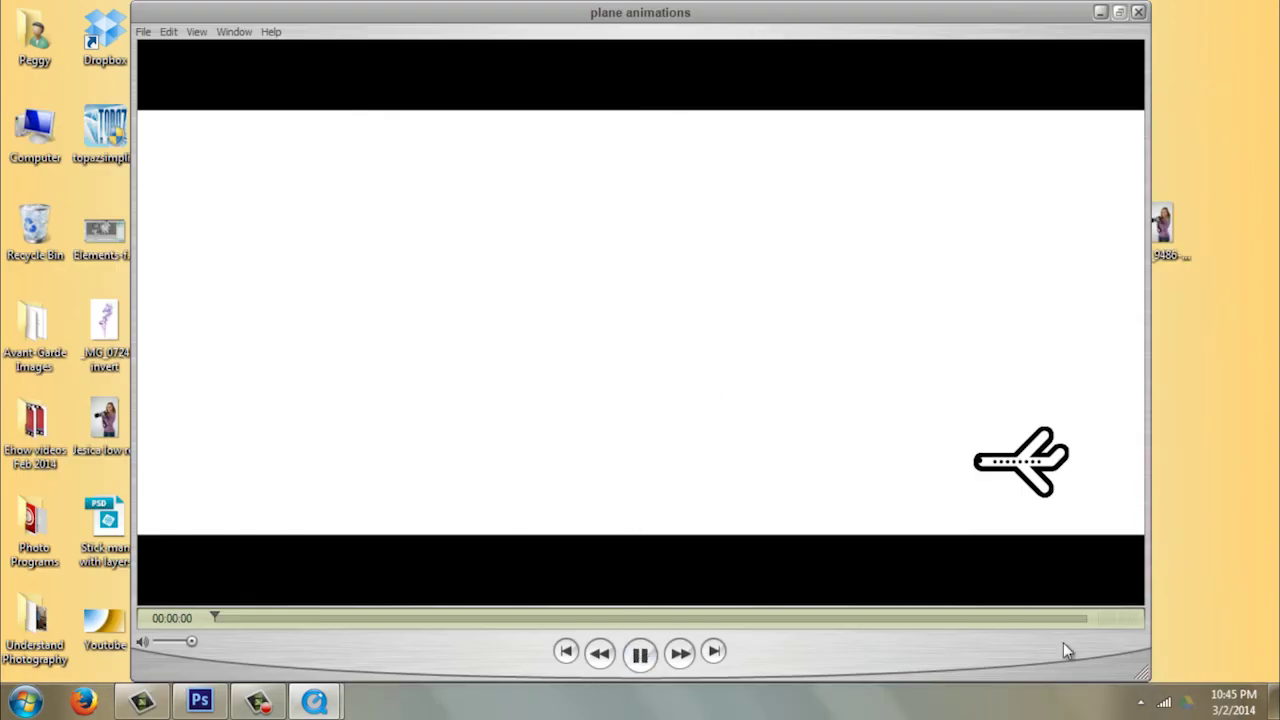